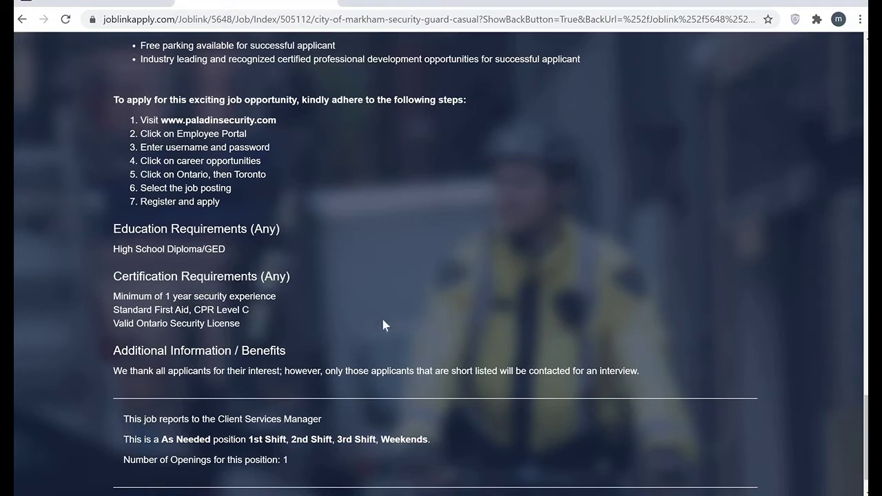
# Start an application for the City of Markham casual security guard job and log in with the prefilled account details
pyautogui.scroll(-1, 441, 276)
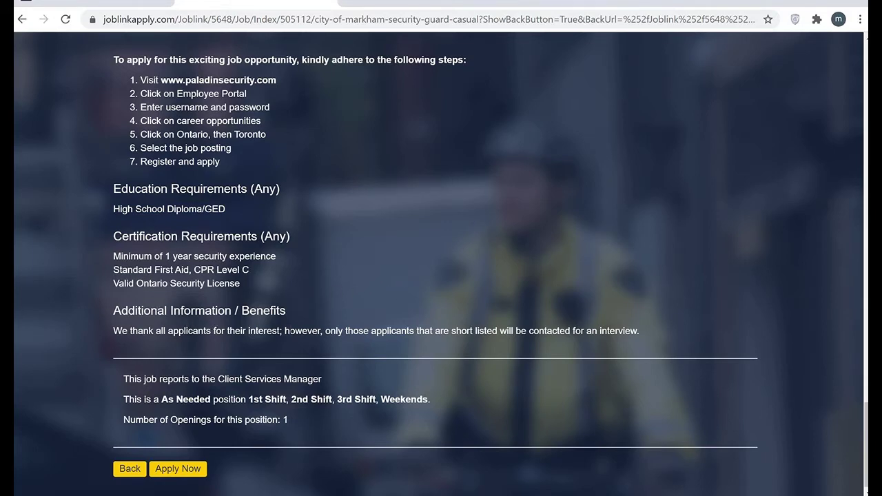
pyautogui.click(178, 468)
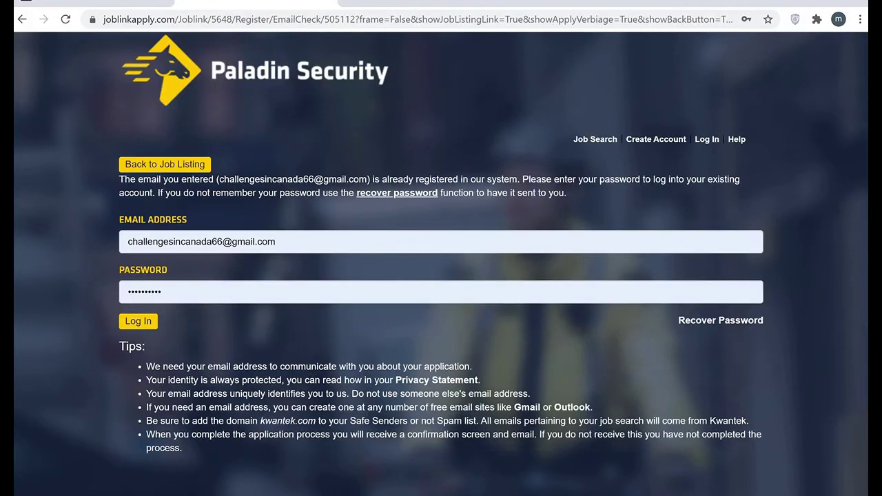
pyautogui.click(140, 322)
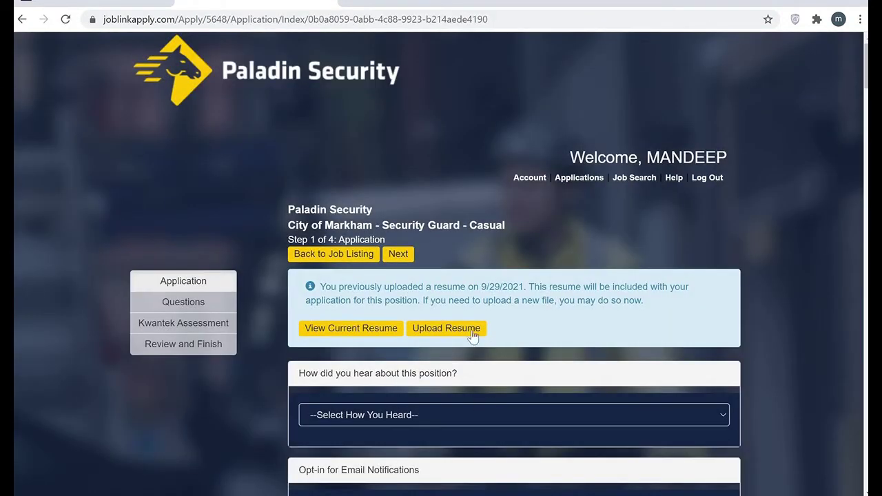
# Upload the SECURITY RESUME MINE Word document as the new resume for this application
pyautogui.click(457, 328)
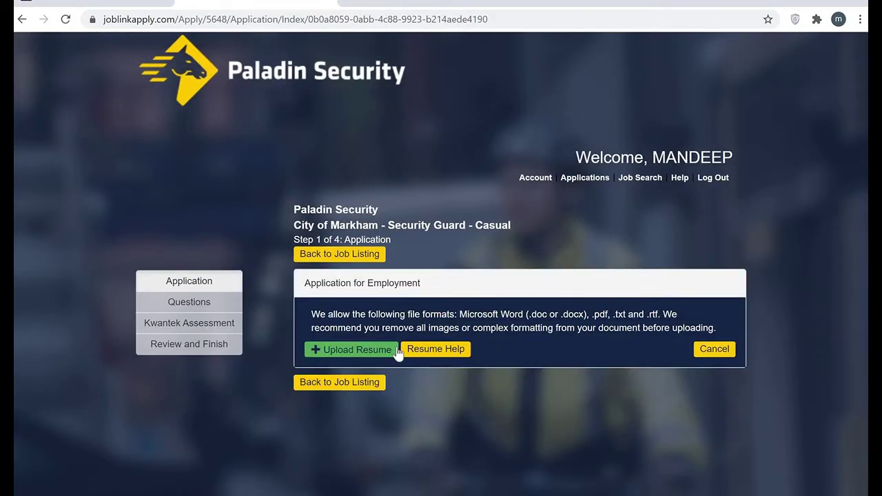
pyautogui.click(348, 352)
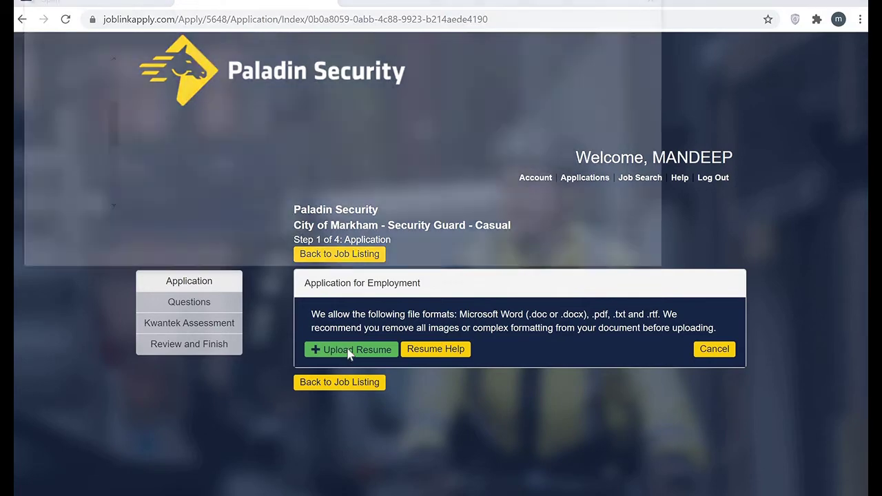
pyautogui.click(231, 168)
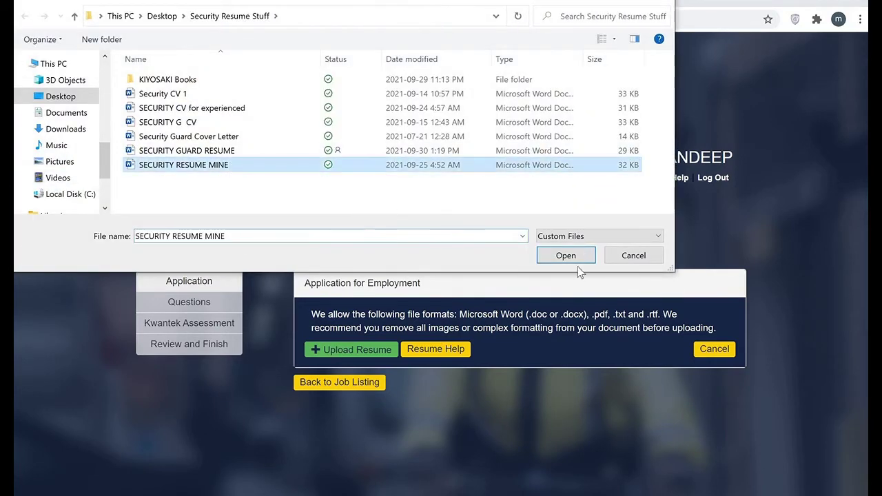
pyautogui.click(566, 256)
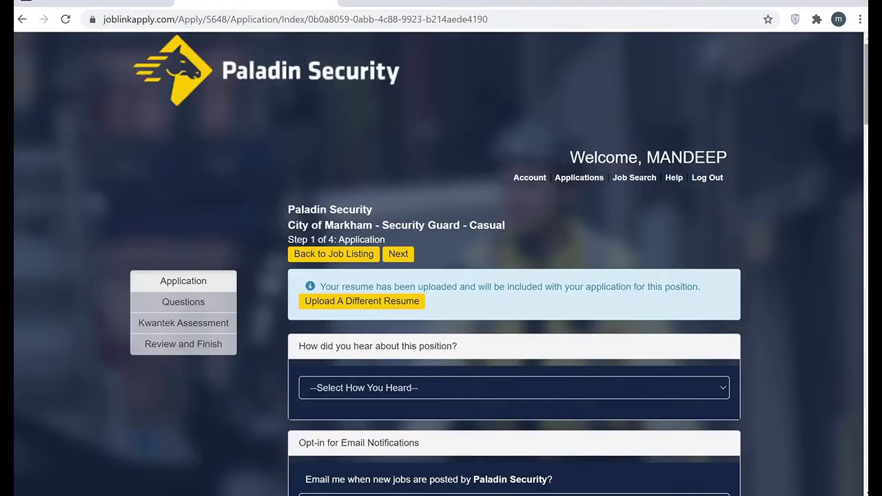
# Give Paladin's Website as how the position was heard about and answer YES to new-job email notifications
pyautogui.scroll(-4, 441, 264)
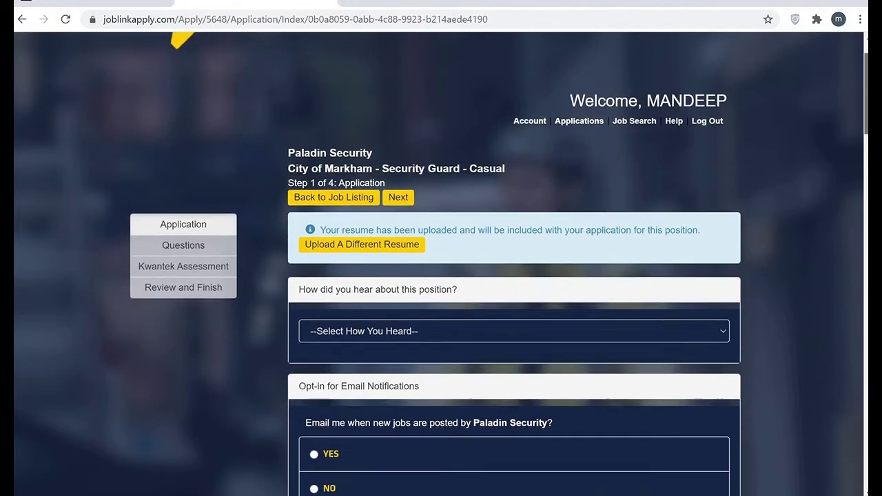
pyautogui.scroll(-1, 285, 142)
pyautogui.scroll(1, 286, 142)
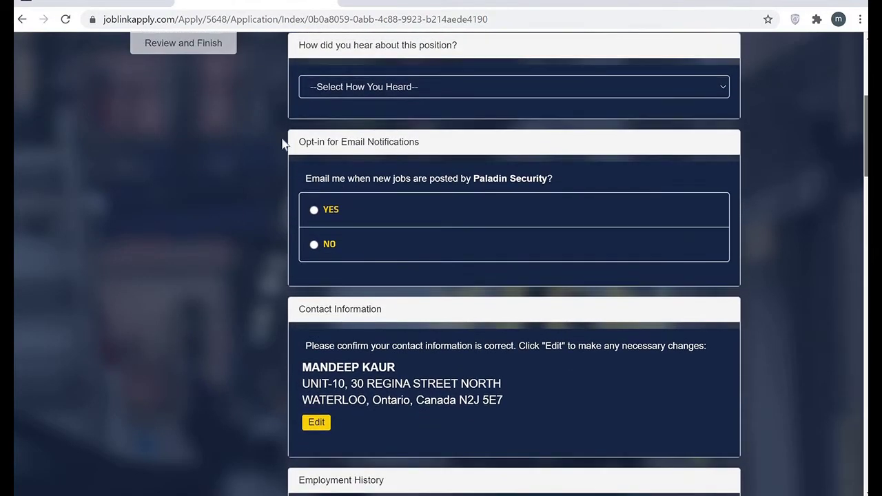
pyautogui.click(522, 92)
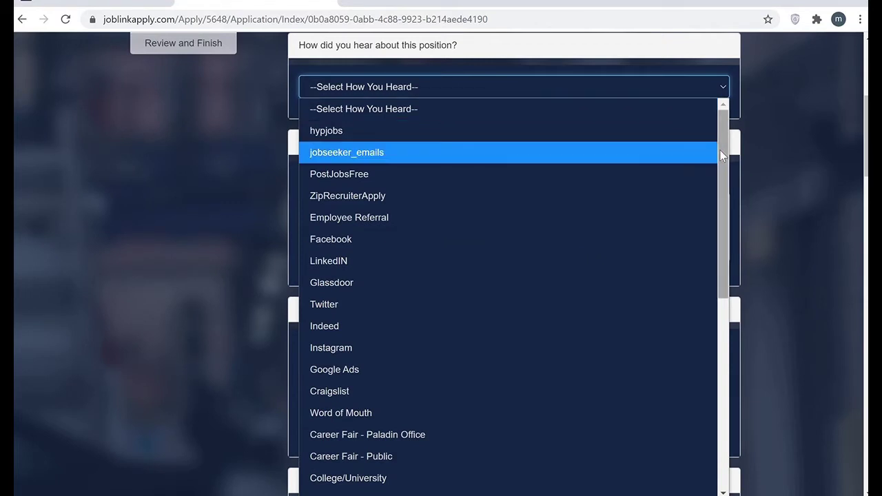
pyautogui.moveTo(724, 169); pyautogui.dragTo(718, 395)
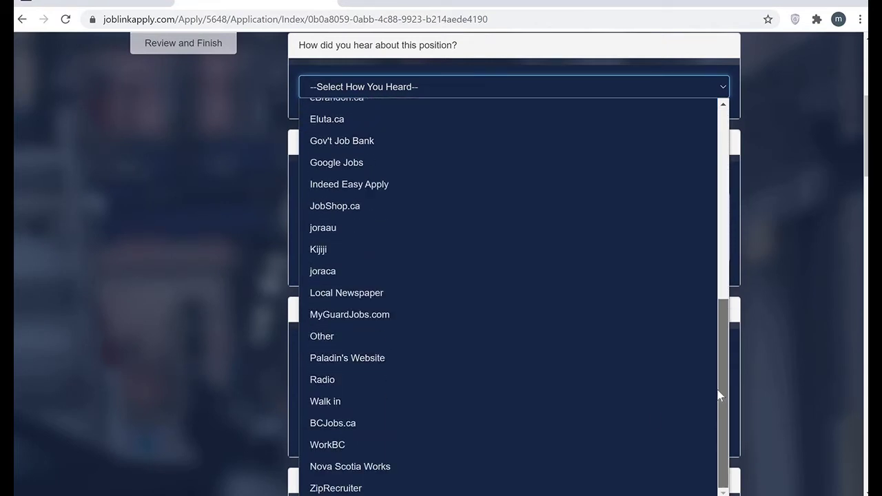
pyautogui.click(380, 364)
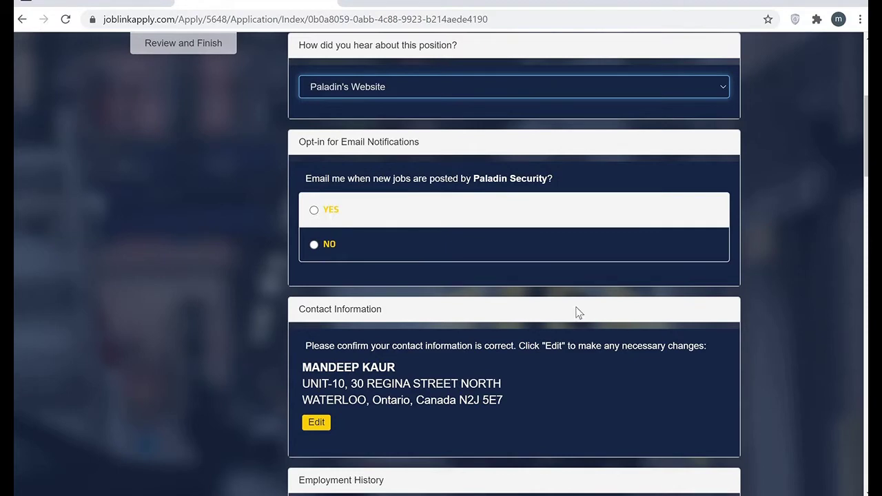
pyautogui.press('Tab')
pyautogui.press('space')
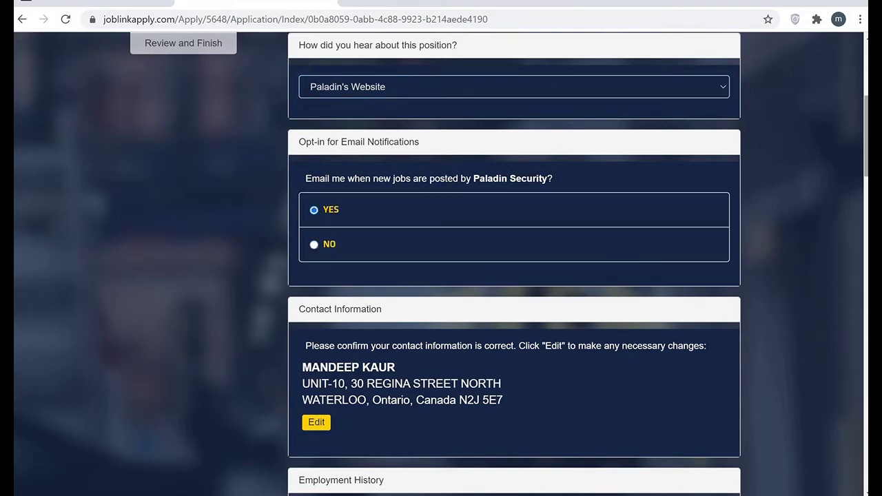
# Dismiss the antivirus notification and open the COVID-19 screener entry in the employment history for editing
pyautogui.scroll(-3, 191, 217)
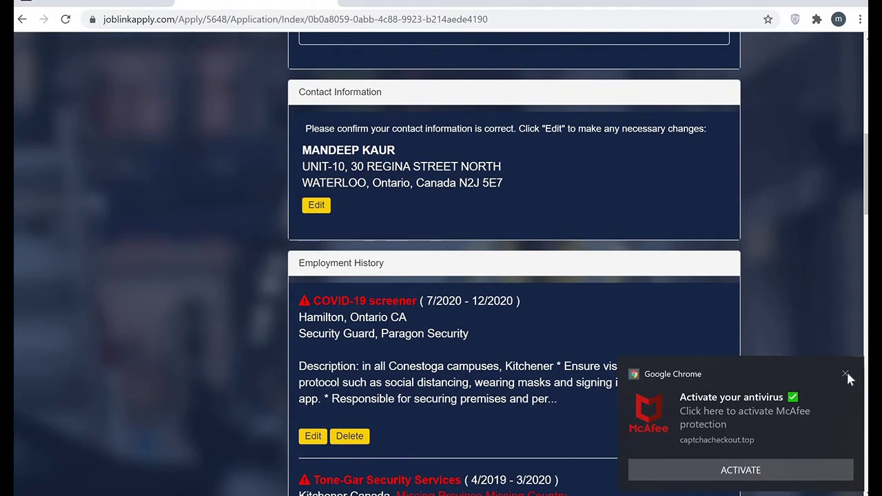
pyautogui.click(846, 375)
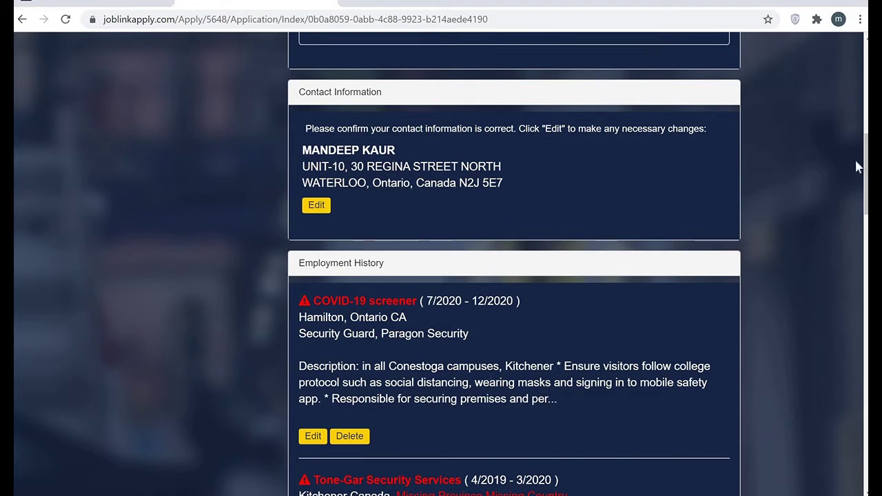
pyautogui.scroll(-2, 858, 166)
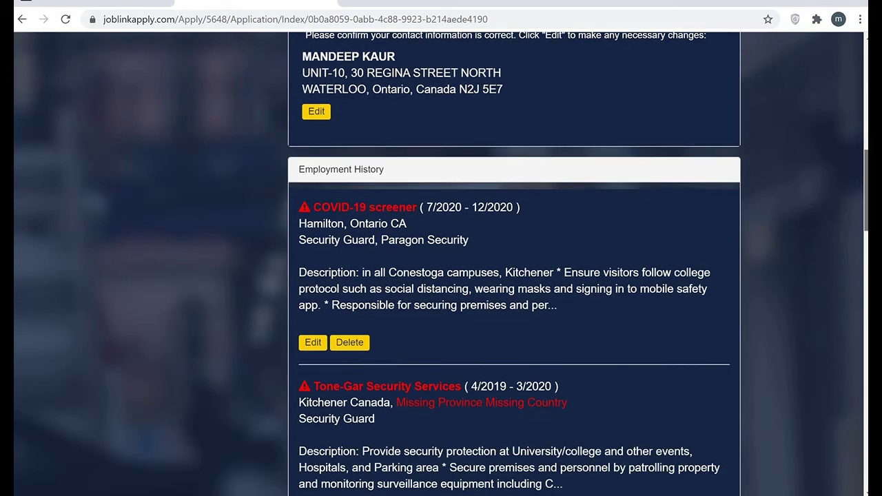
pyautogui.scroll(-2, 438, 79)
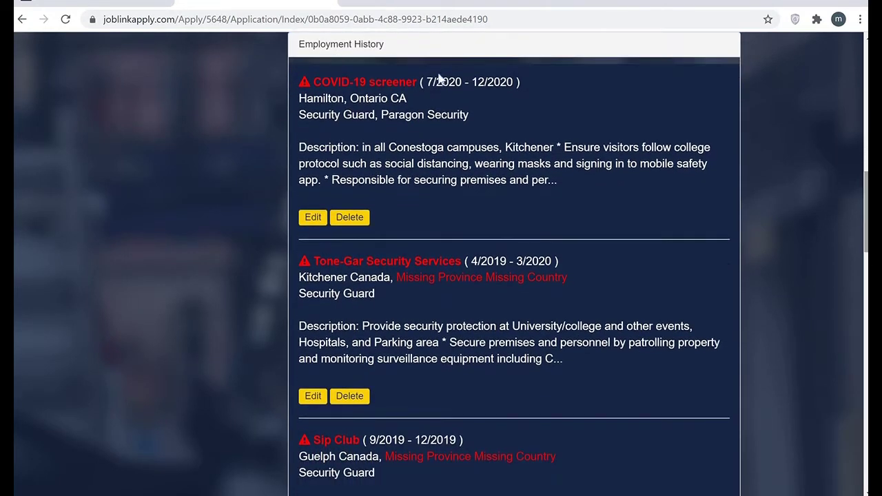
pyautogui.click(313, 217)
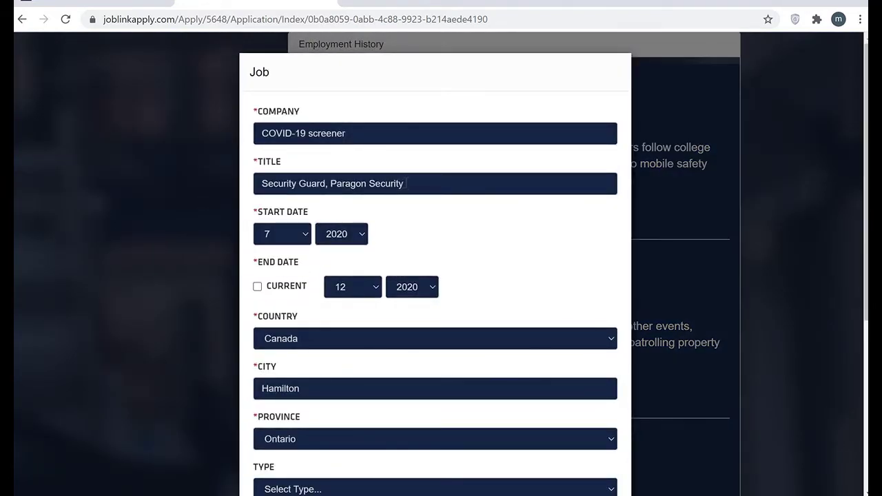
# Transfer Paragon Security from the job title to the company name, leaving Security Guard as the title
pyautogui.moveTo(406, 183); pyautogui.dragTo(326, 183)
pyautogui.hotkey('ctrl', 'c')
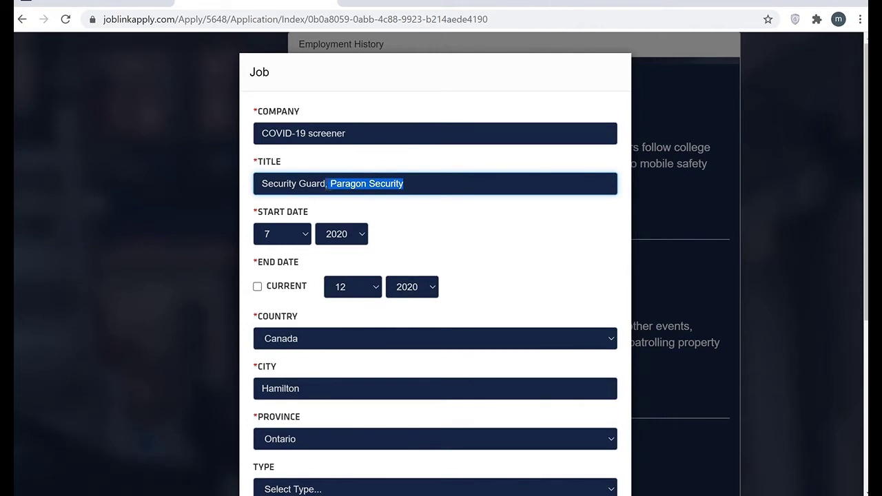
pyautogui.press('BackSpace')
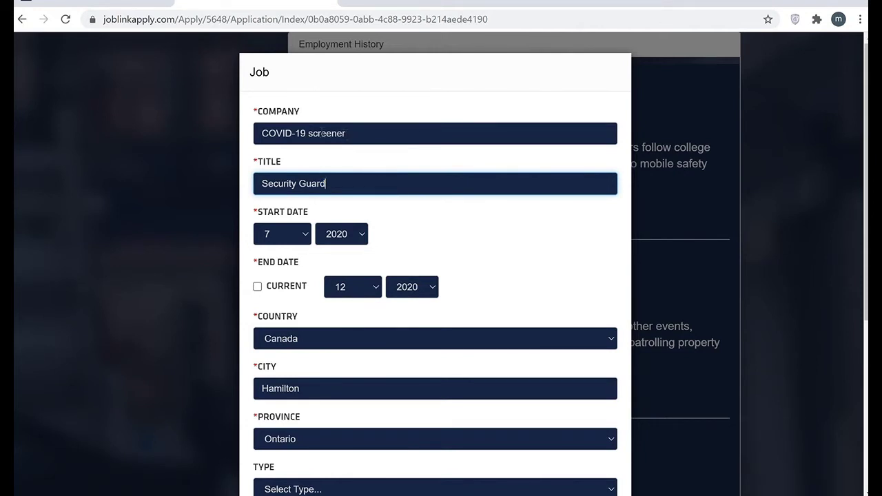
pyautogui.moveTo(318, 133); pyautogui.dragTo(254, 137)
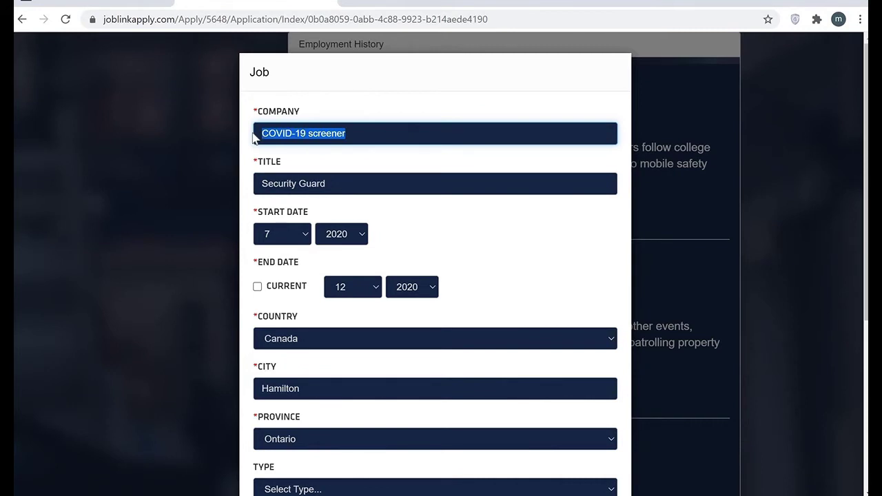
pyautogui.hotkey('ctrl', 'v')
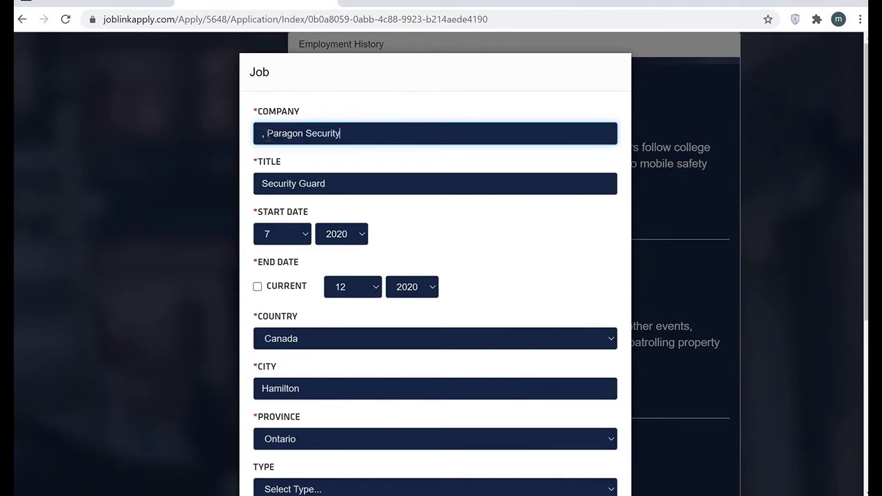
pyautogui.click(268, 134)
pyautogui.press('BackSpace')
pyautogui.press('BackSpace')
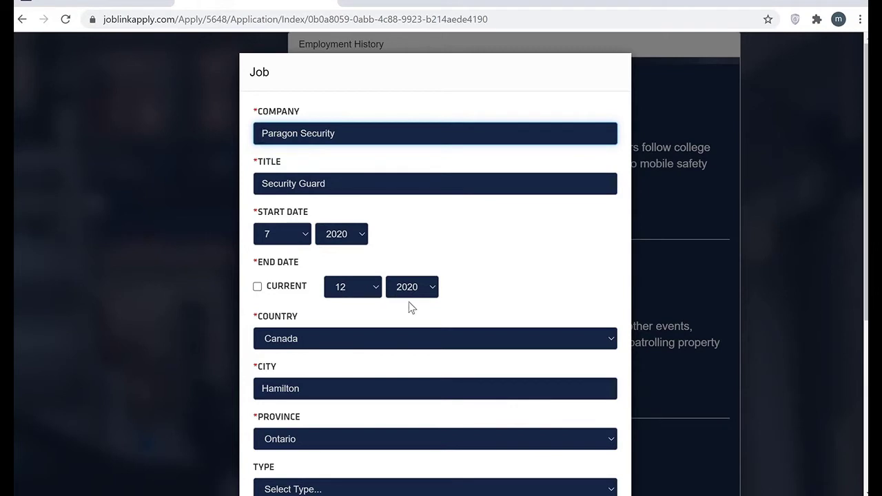
# Set the job's employment type to Part-Time
pyautogui.scroll(-2, 464, 294)
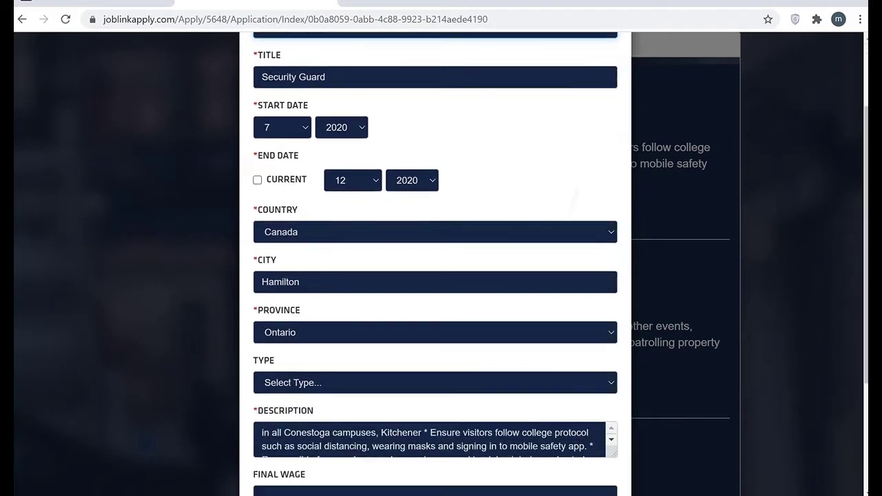
pyautogui.scroll(-1, 334, 212)
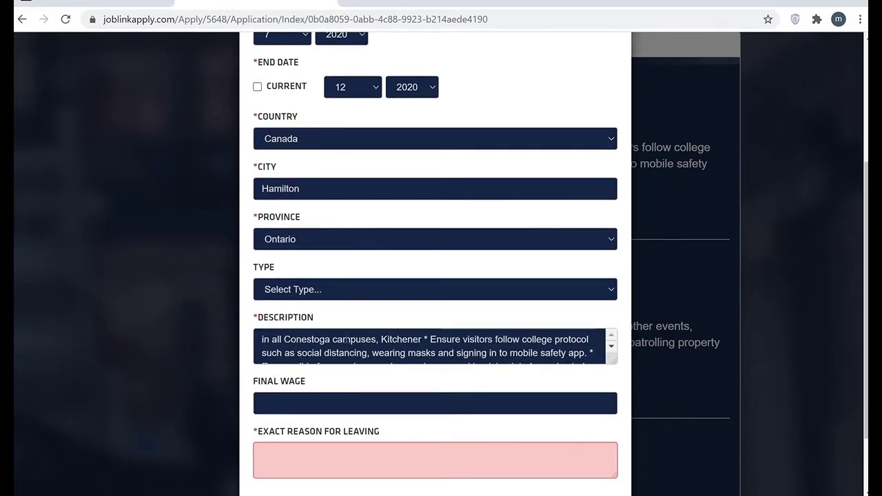
pyautogui.click(363, 295)
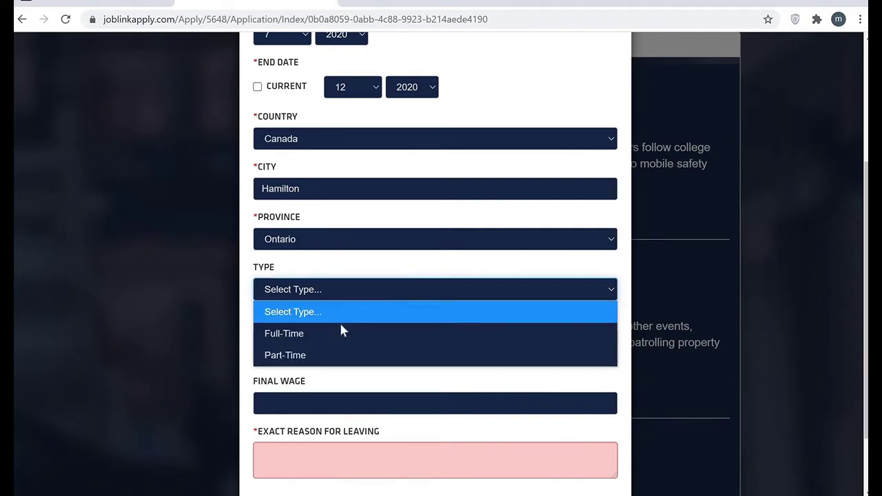
pyautogui.click(317, 363)
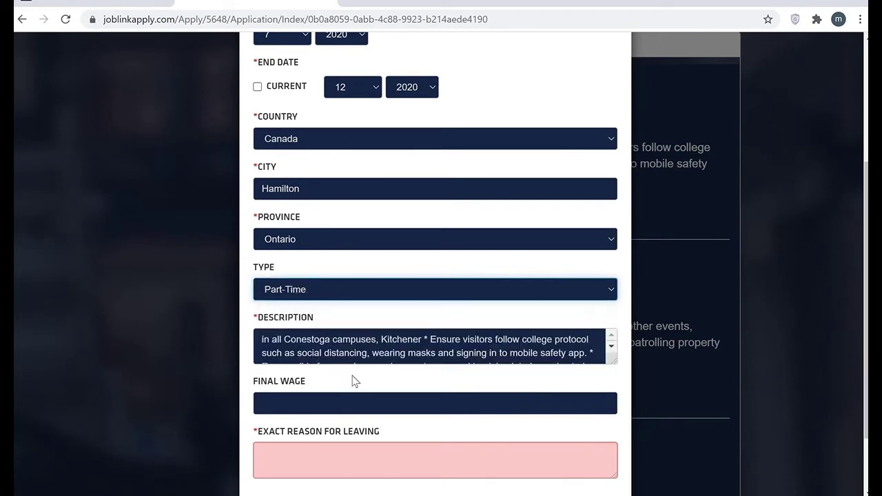
# Review the job description and capitalize its first word so that it begins with "In all Conestoga campuses"
pyautogui.click(612, 338)
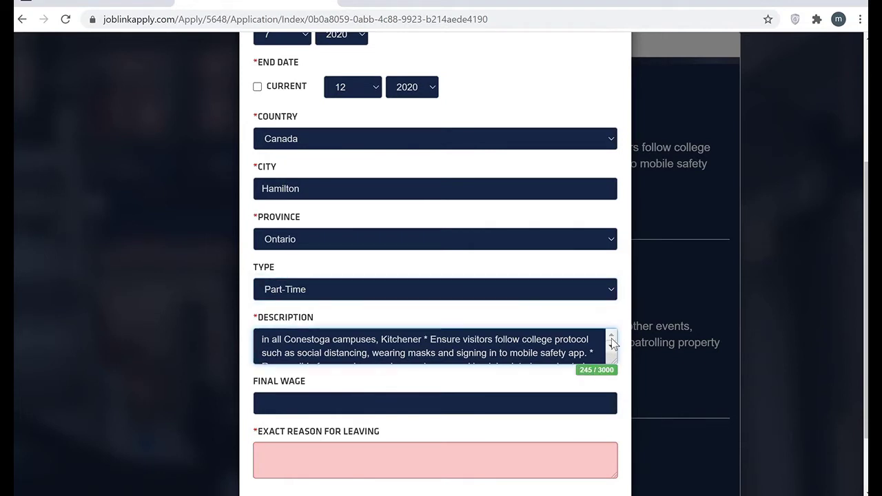
pyautogui.click(611, 346)
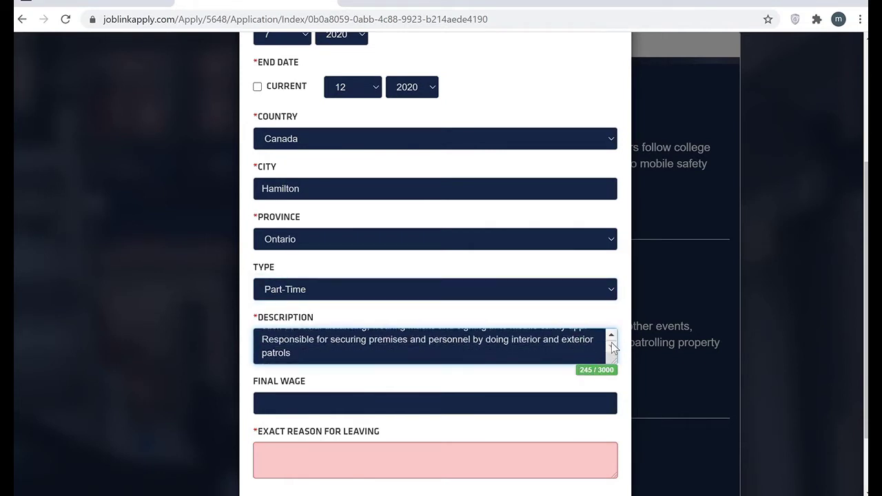
pyautogui.click(611, 336)
pyautogui.click(611, 336)
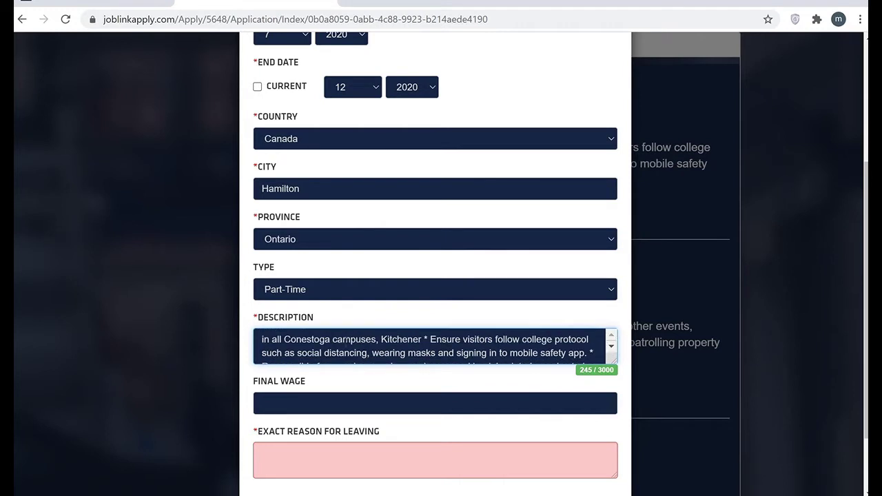
pyautogui.click(266, 339)
pyautogui.press('BackSpace')
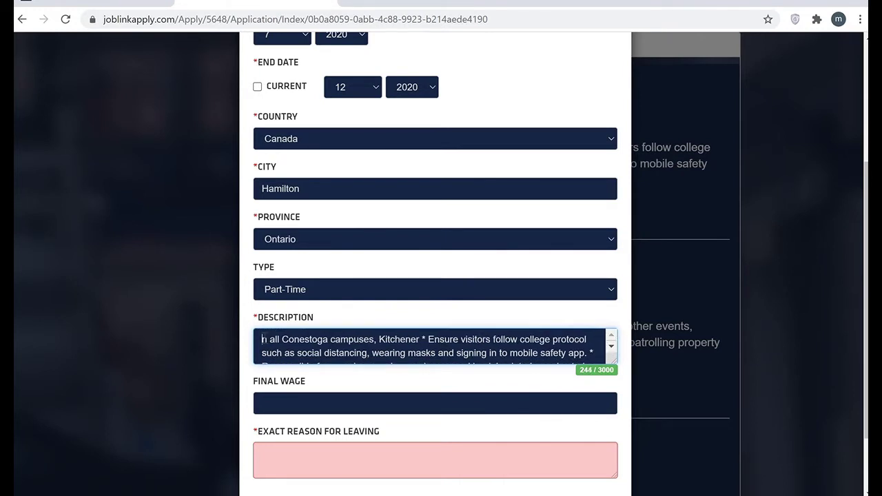
pyautogui.write('I')
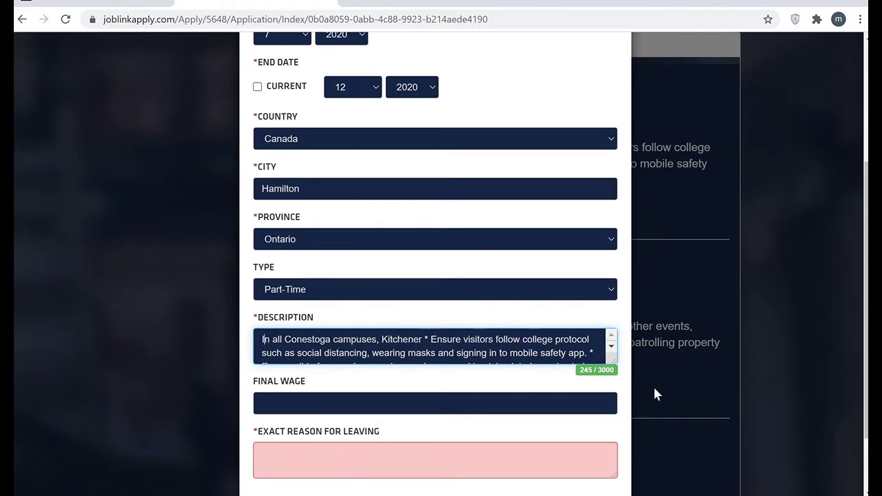
# Save the Paragon Security job with final wage $16.00 and leaving reason "I had to continue my studies and did not had enough time for job"
pyautogui.click(356, 412)
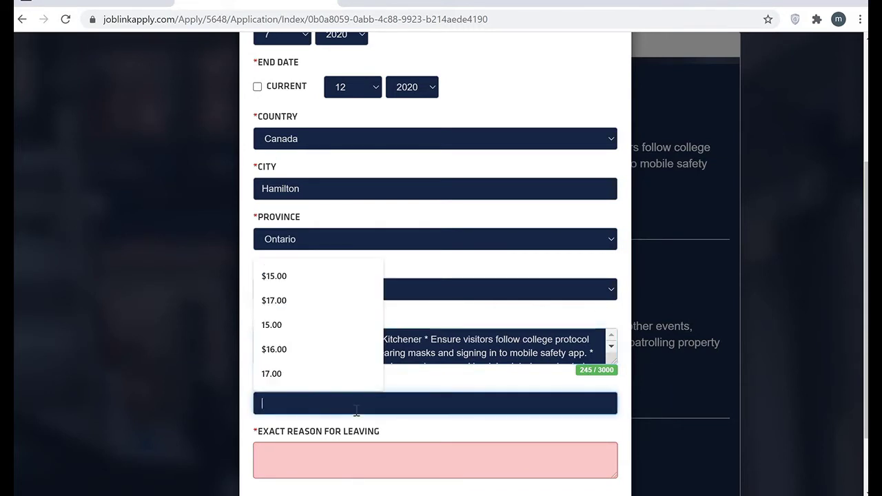
pyautogui.click(297, 349)
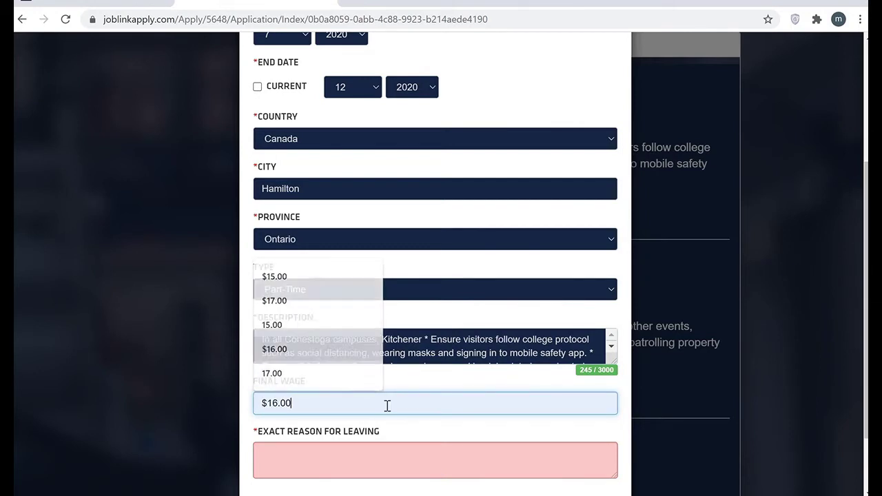
pyautogui.click(297, 455)
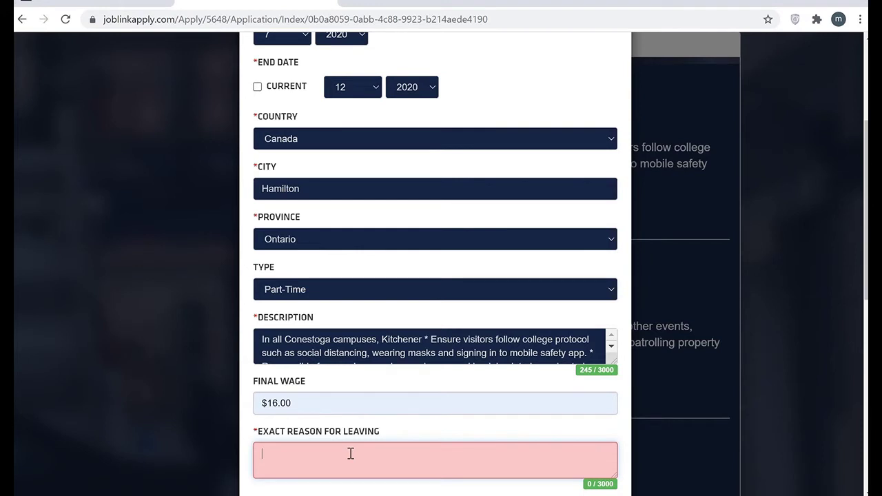
pyautogui.write('I had ')
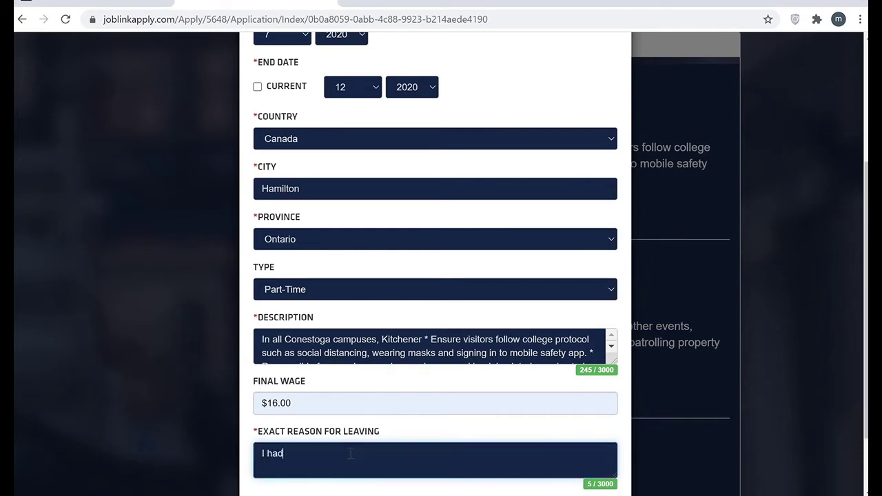
pyautogui.write('to continue my stud')
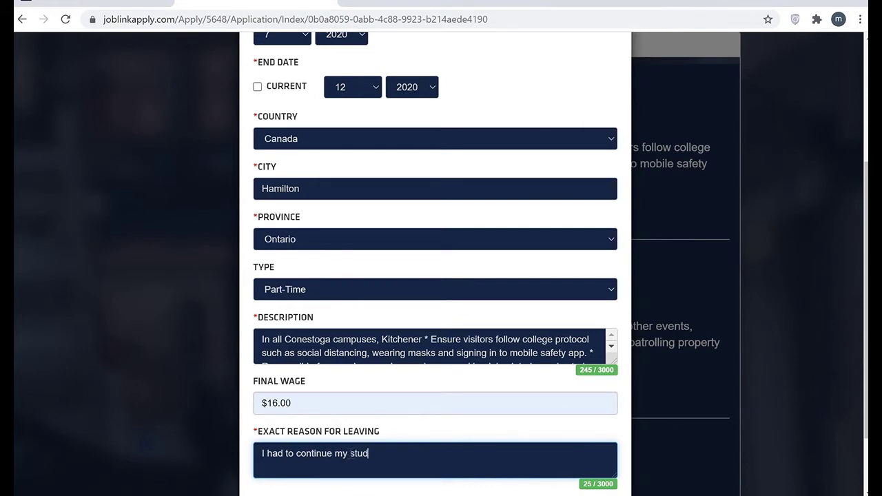
pyautogui.write('ies and did not h')
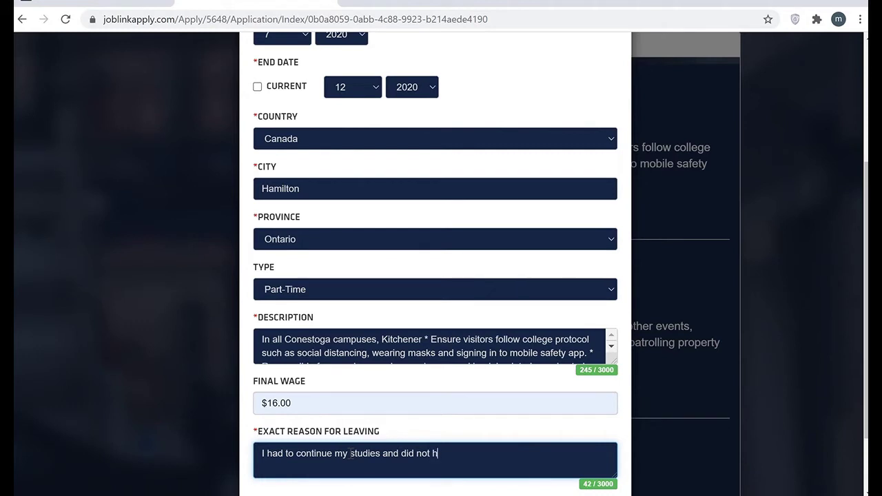
pyautogui.write('ad enouf')
pyautogui.press('BackSpace')
pyautogui.write('gh time ')
pyautogui.write('to')
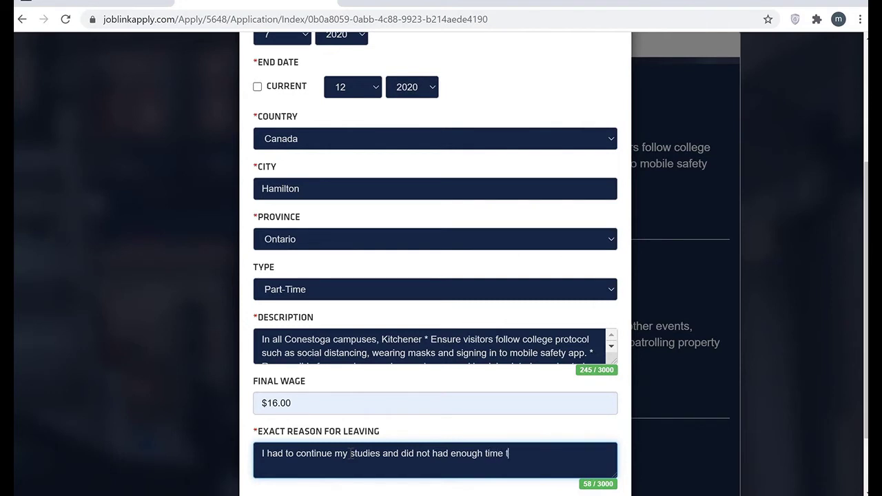
pyautogui.press('BackSpace')
pyautogui.press('BackSpace')
pyautogui.write('for job')
pyautogui.scroll(-2, 851, 365)
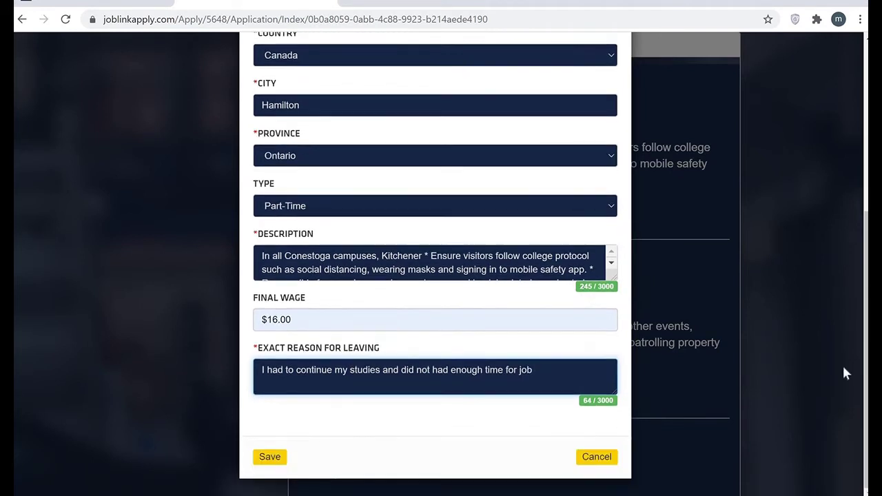
pyautogui.click(267, 458)
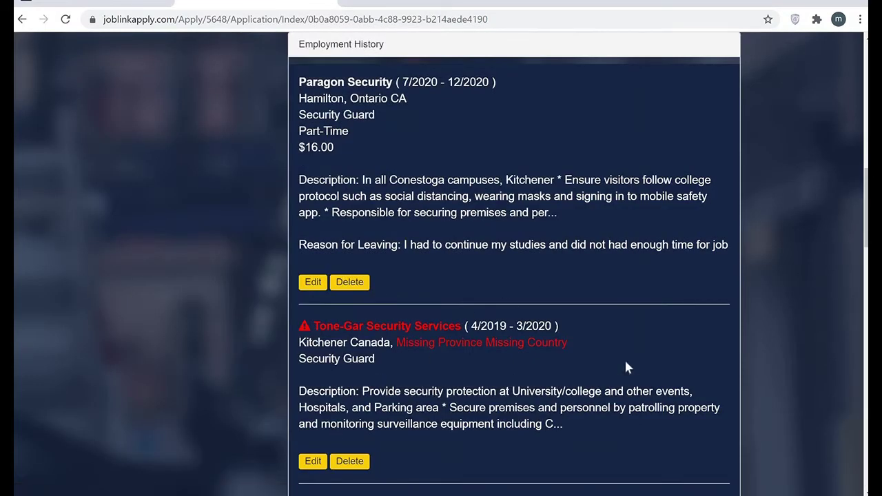
# Open the Tone-Gar Security Services job in the employment history for editing and set its country to Canada
pyautogui.scroll(-2, 495, 372)
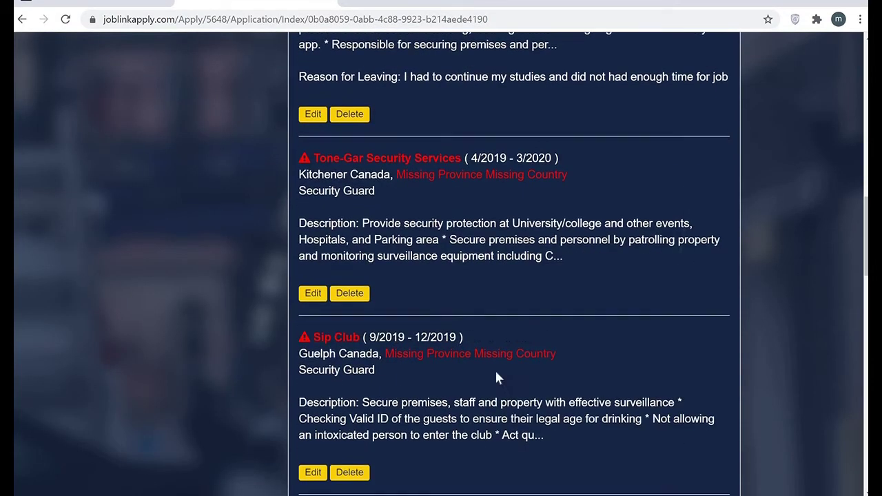
pyautogui.click(311, 294)
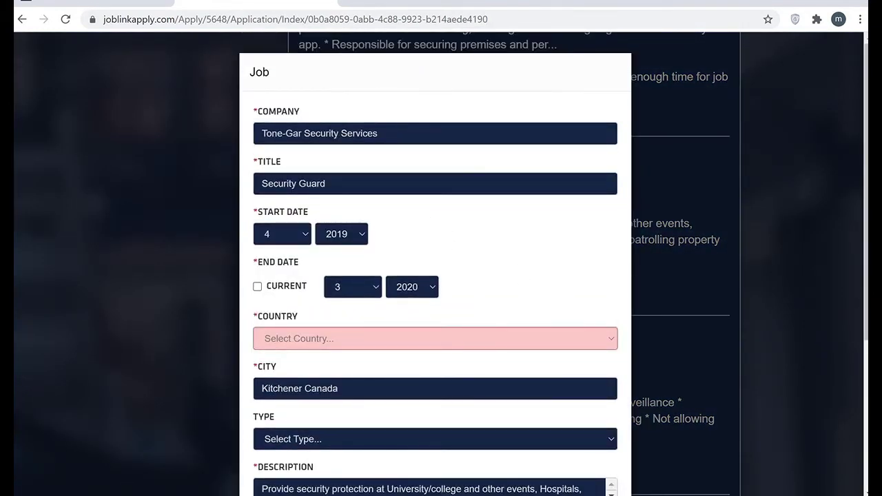
pyautogui.scroll(-2, 522, 276)
pyautogui.scroll(-2, 227, 198)
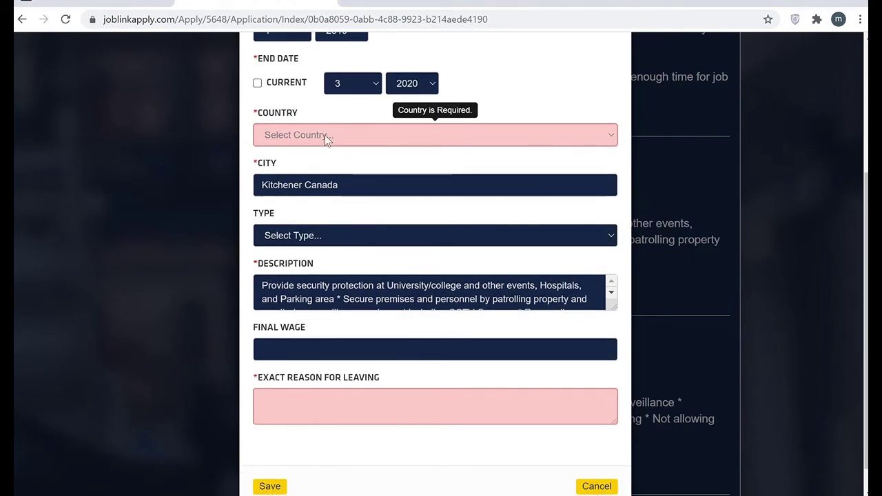
pyautogui.click(326, 136)
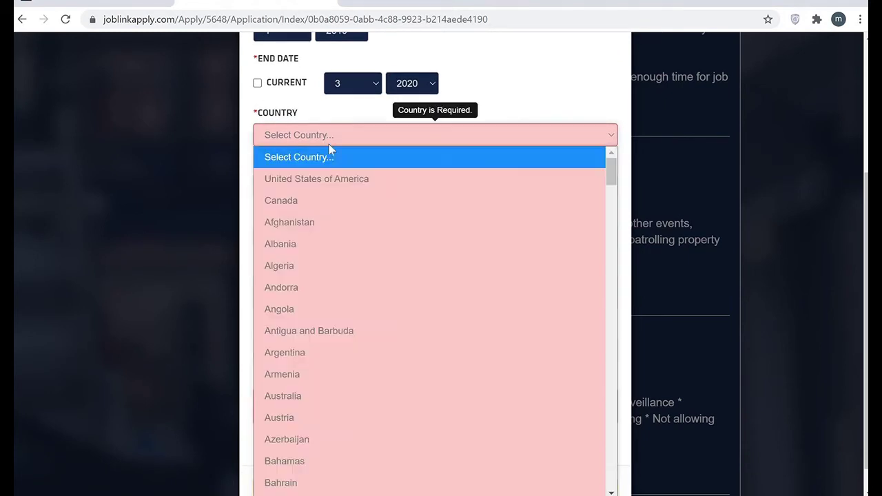
pyautogui.click(300, 201)
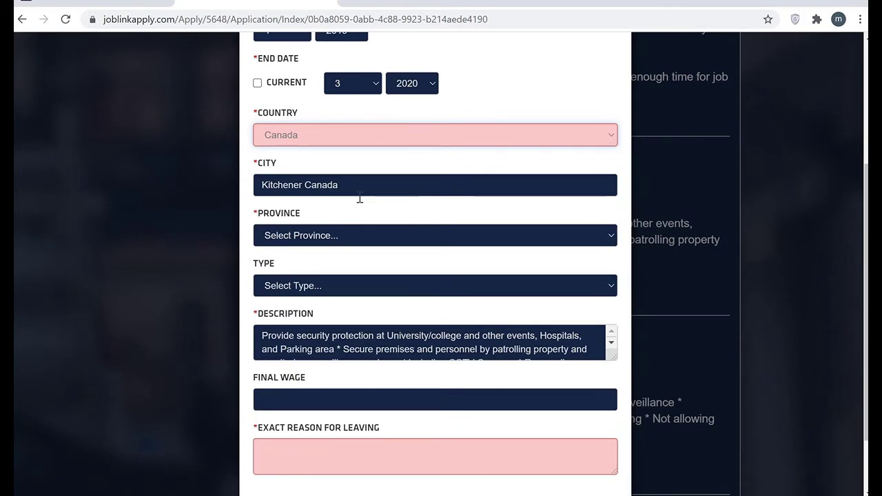
# Remove Canada from the job's city so it reads Kitchener, and set the province to Ontario
pyautogui.moveTo(353, 191); pyautogui.dragTo(305, 186)
pyautogui.press('BackSpace')
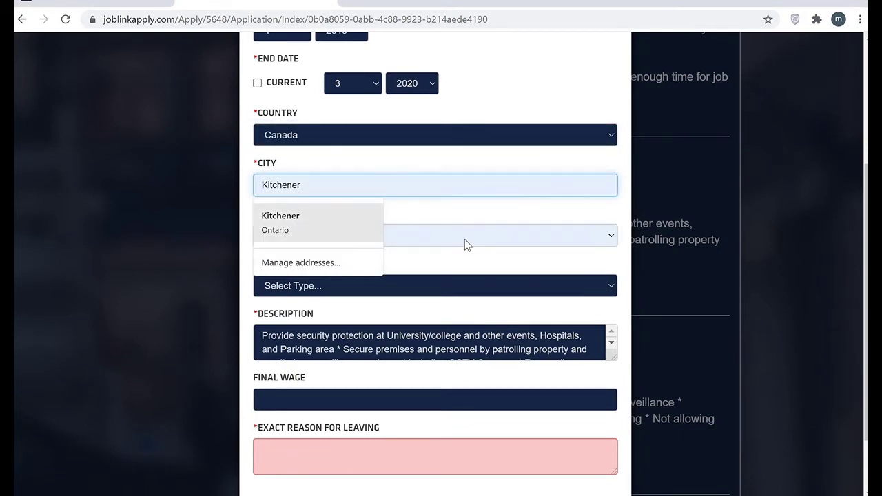
pyautogui.click(466, 242)
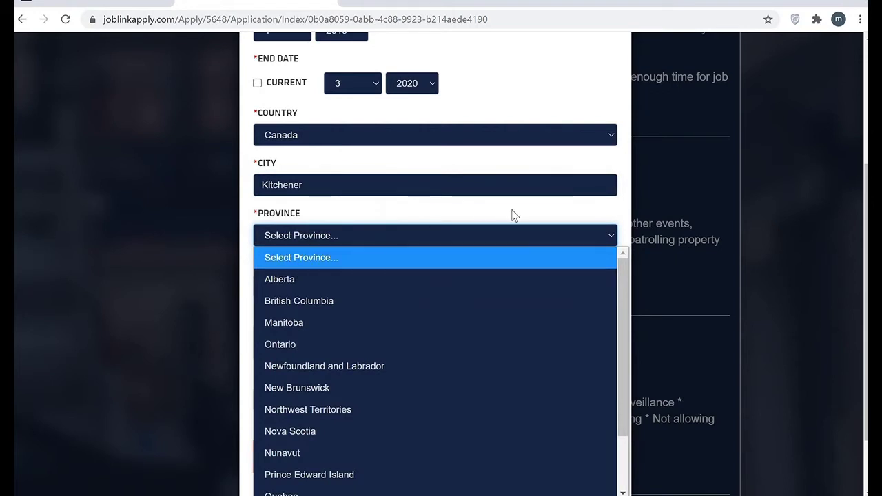
pyautogui.click(512, 216)
pyautogui.click(352, 240)
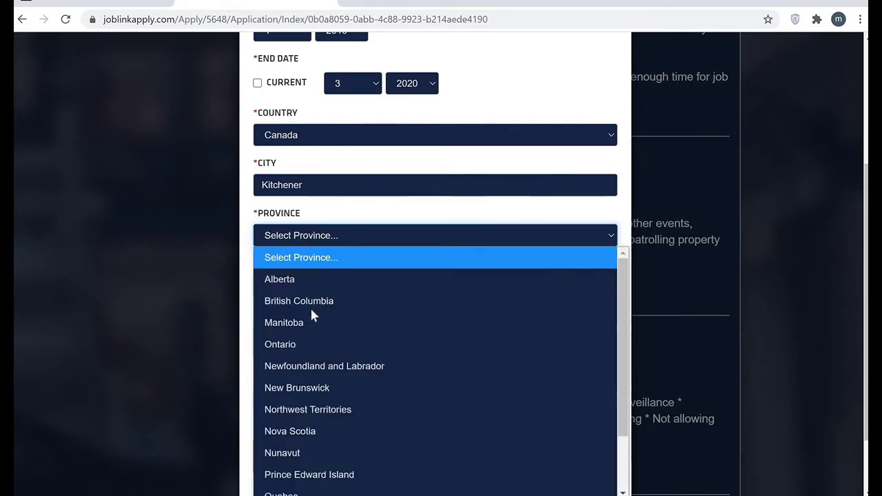
pyautogui.click(305, 344)
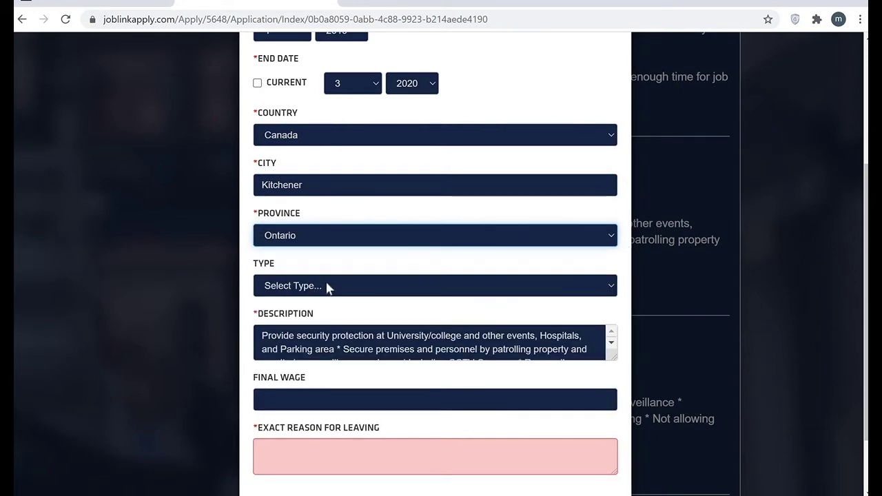
# Set the Tone-Gar job's employment type to Part-Time and its final wage to 15.00
pyautogui.click(328, 287)
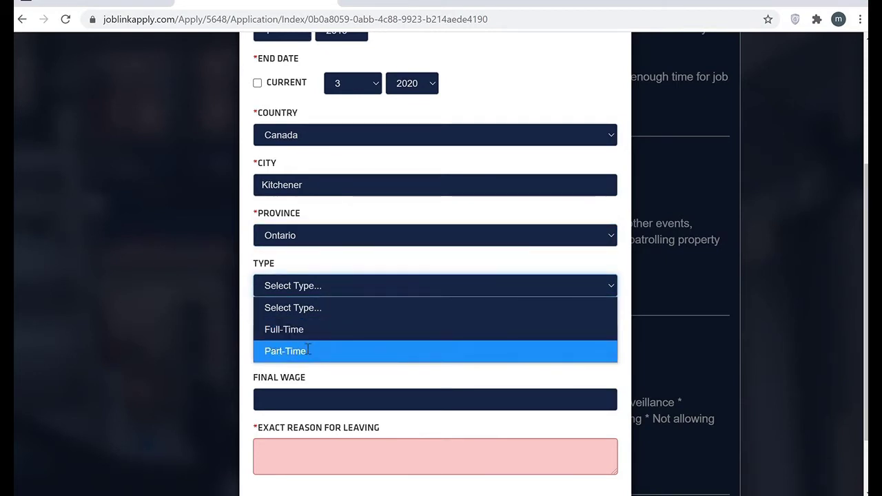
pyautogui.click(308, 351)
pyautogui.click(612, 338)
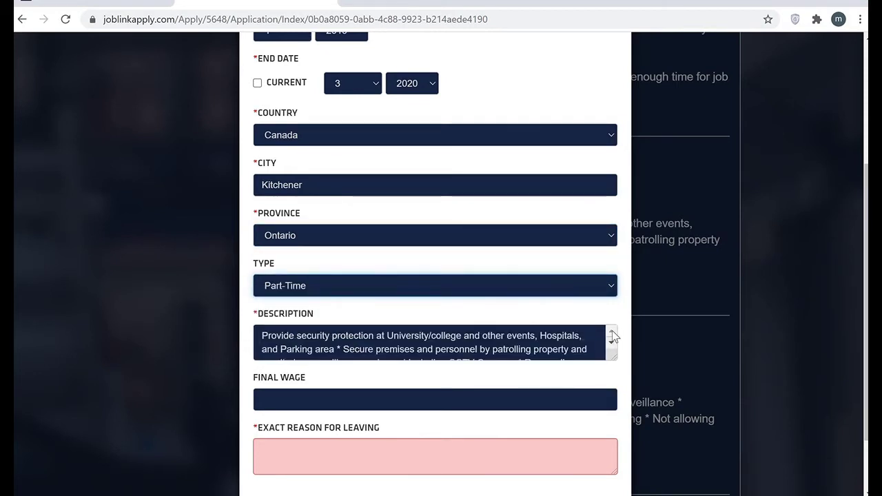
pyautogui.scroll(-1, 611, 340)
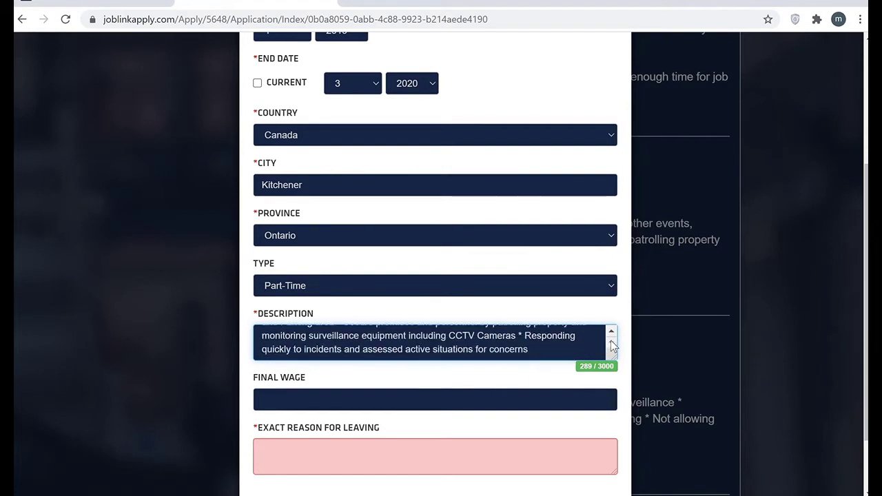
pyautogui.scroll(-2, 426, 403)
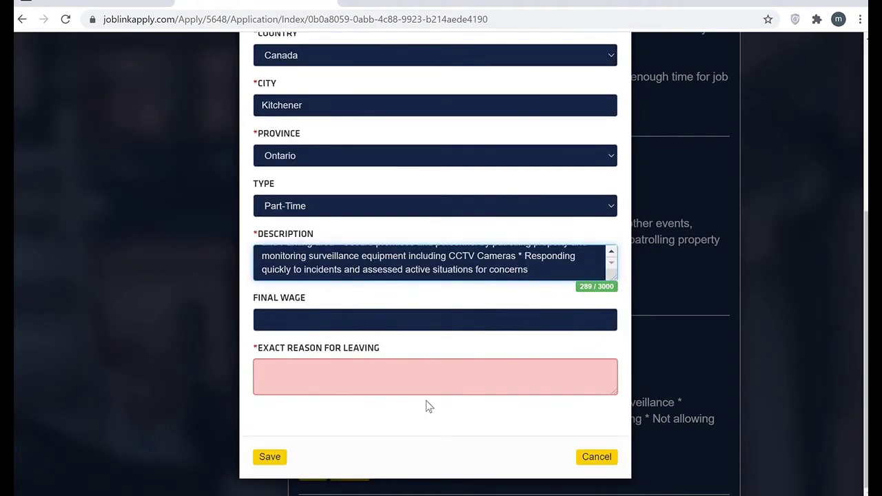
pyautogui.click(319, 319)
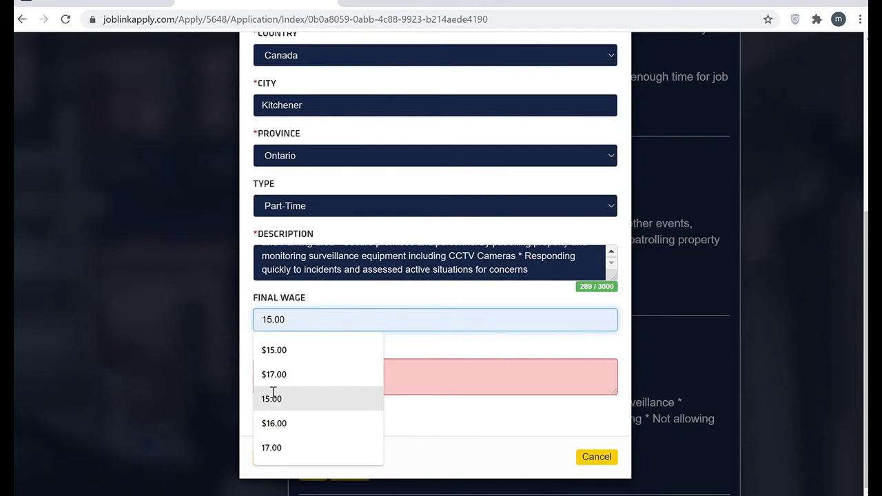
pyautogui.click(272, 400)
# Enter the leaving reason "My job site was too far from my accommodation and it was hard to manage via public transportation." and save the job
pyautogui.click(347, 369)
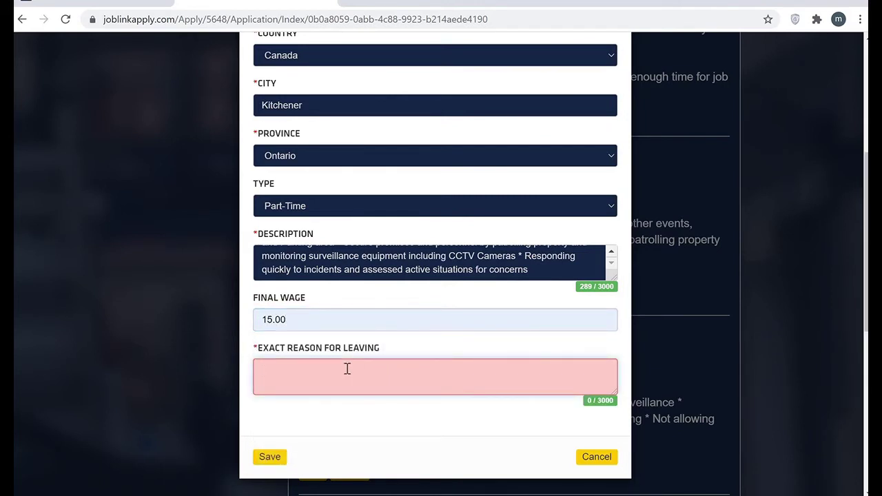
pyautogui.write('My')
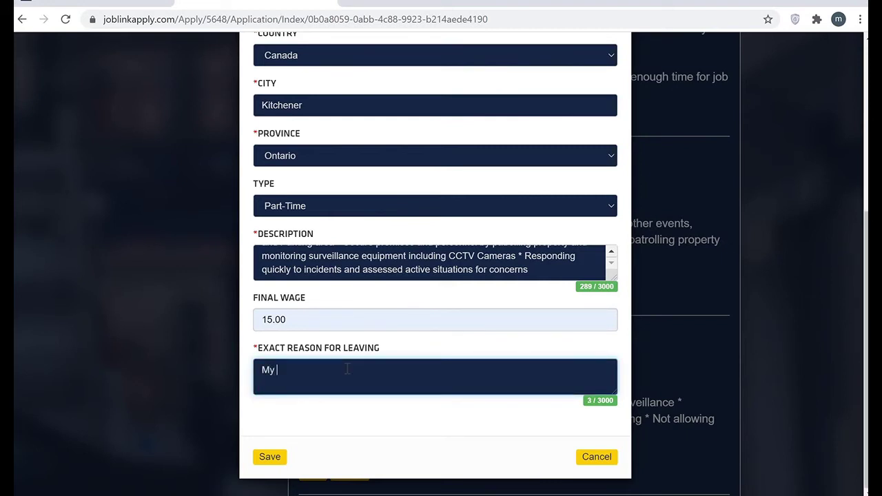
pyautogui.write(' job site was too f')
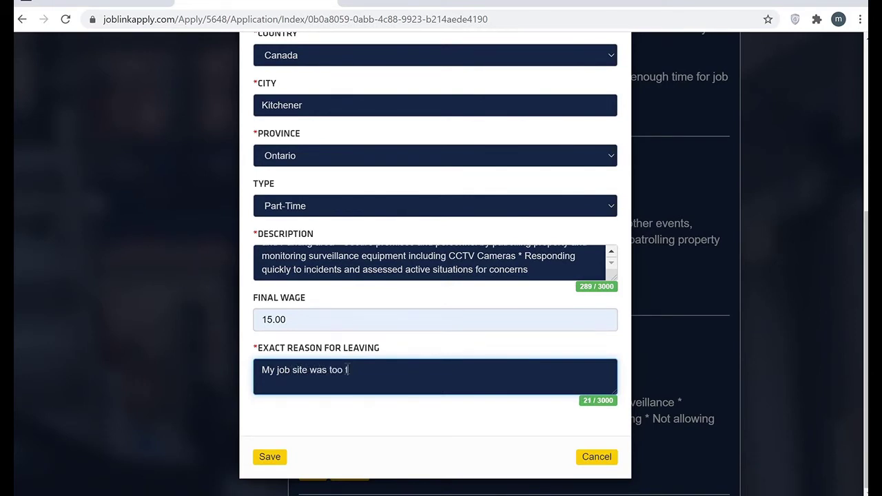
pyautogui.write('ar from my accommo')
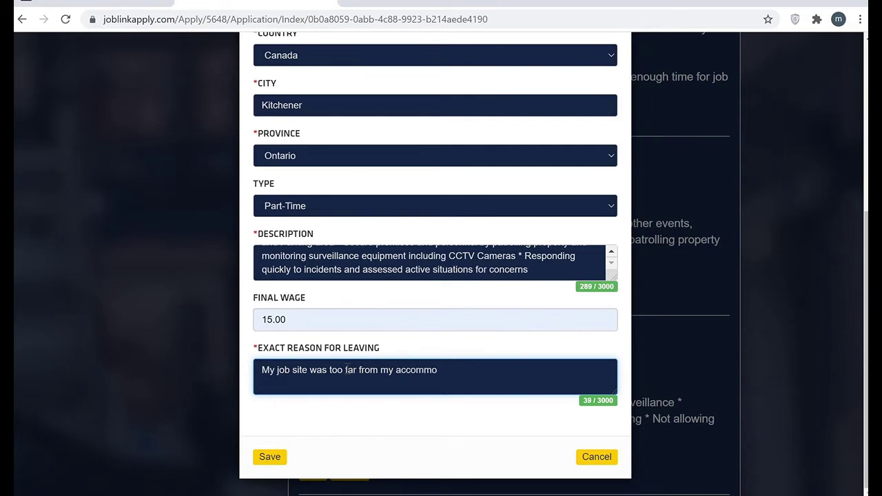
pyautogui.write('dation and it was ')
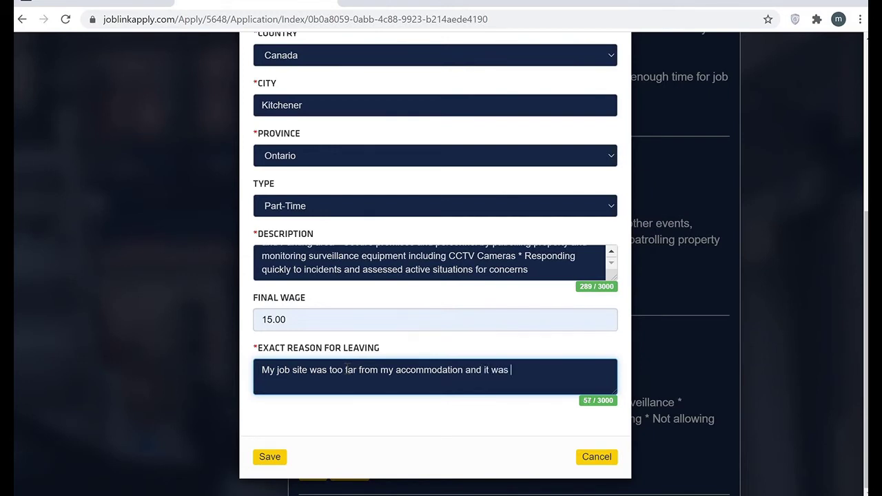
pyautogui.write('hard to manage via')
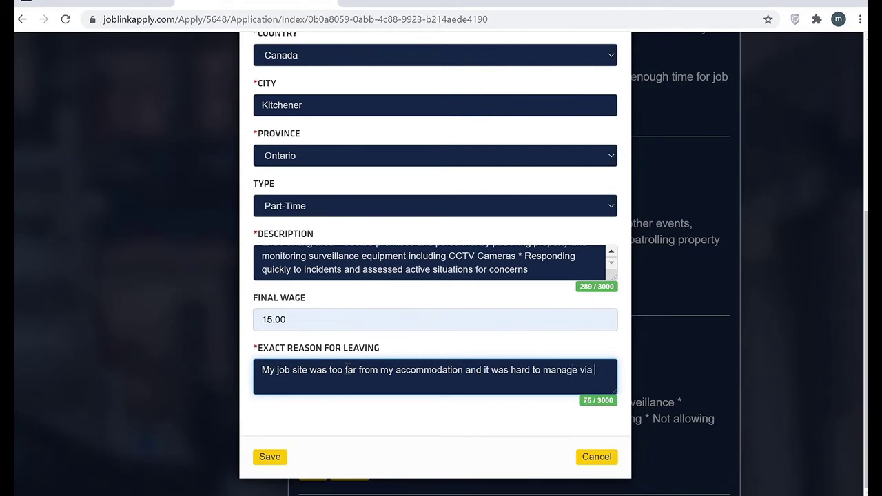
pyautogui.write(' public trabnsport')
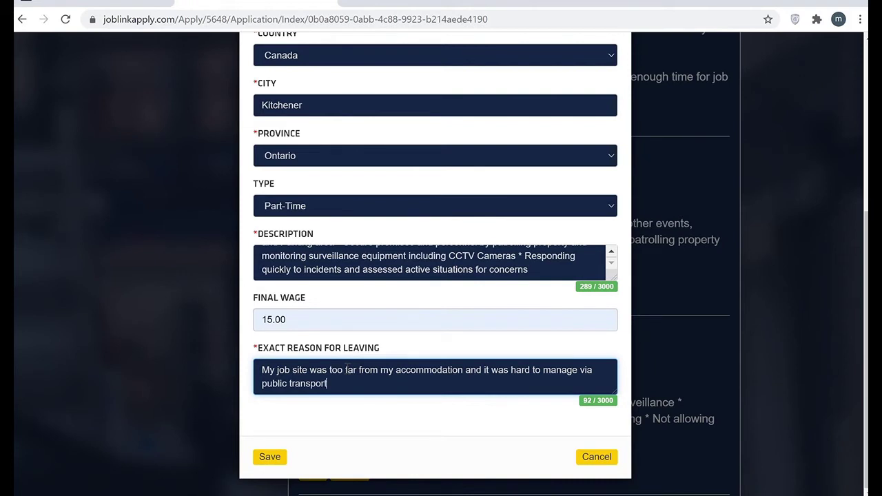
pyautogui.write('ation.')
pyautogui.click(269, 459)
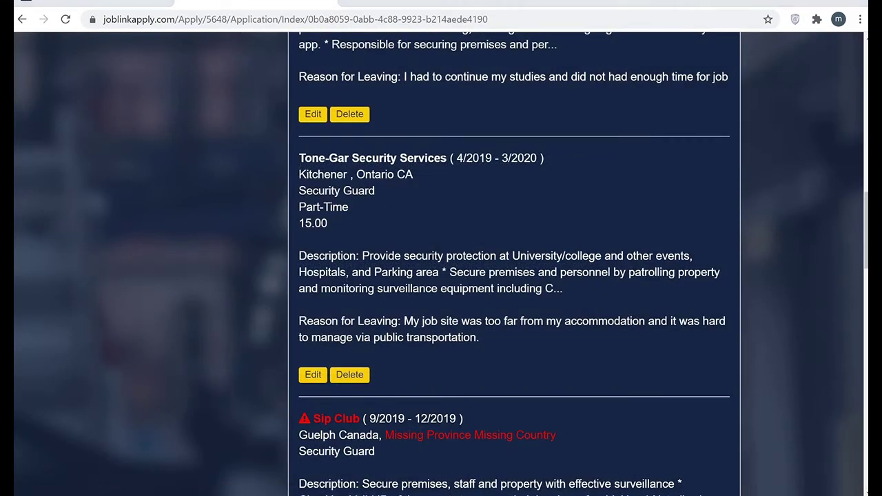
# Open the Sip Club job in the employment history for editing and set its country to Canada
pyautogui.scroll(-4, 315, 320)
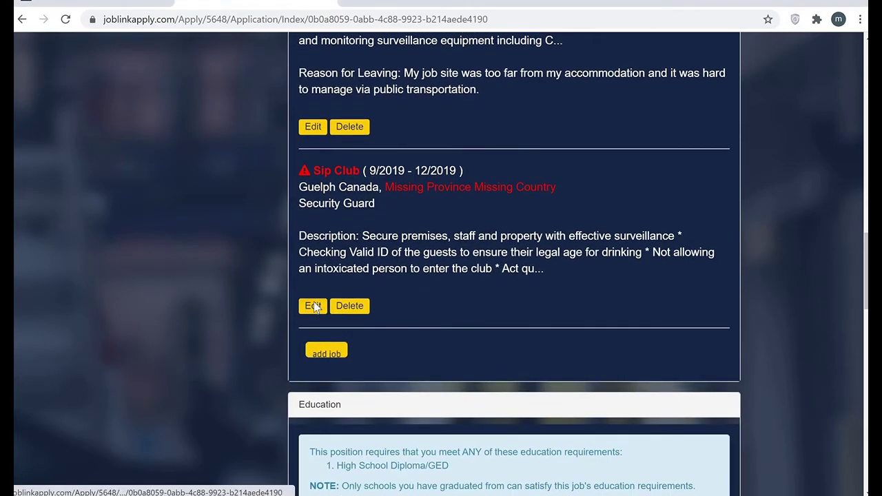
pyautogui.click(313, 306)
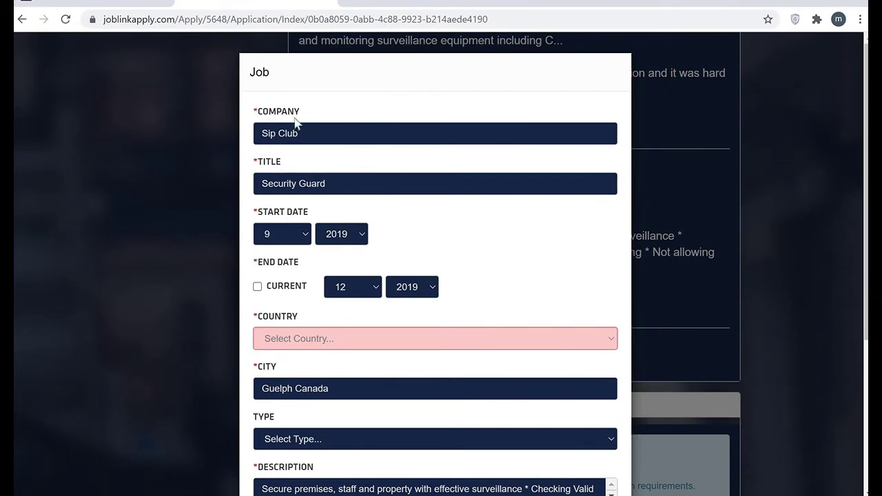
pyautogui.click(323, 341)
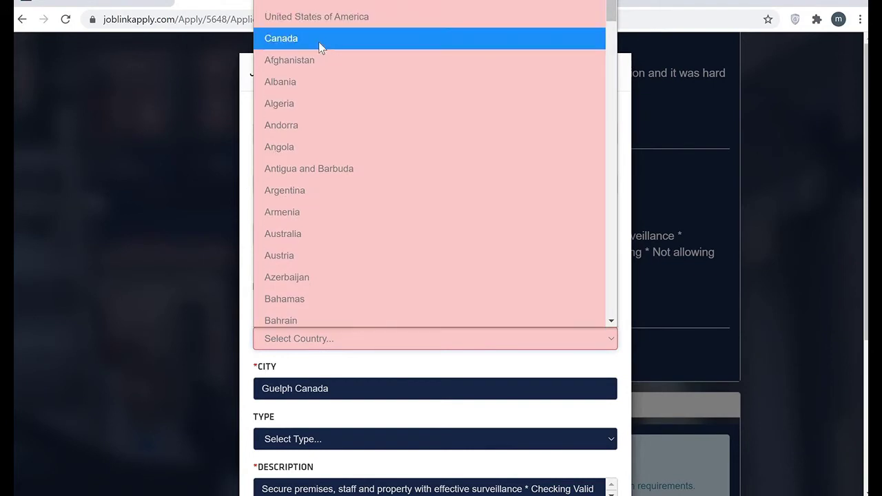
pyautogui.click(318, 41)
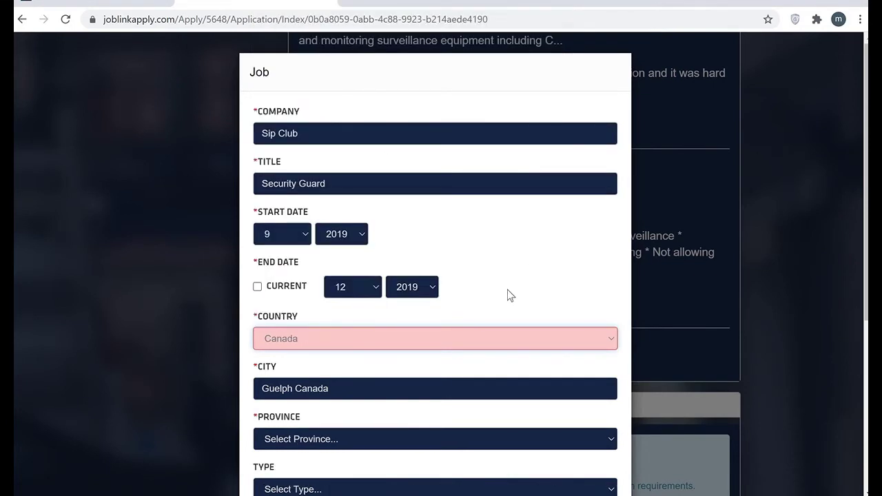
# Remove Canada from the Sip Club job's city so it reads Guelph, and set the province to Ontario
pyautogui.scroll(-1, 434, 276)
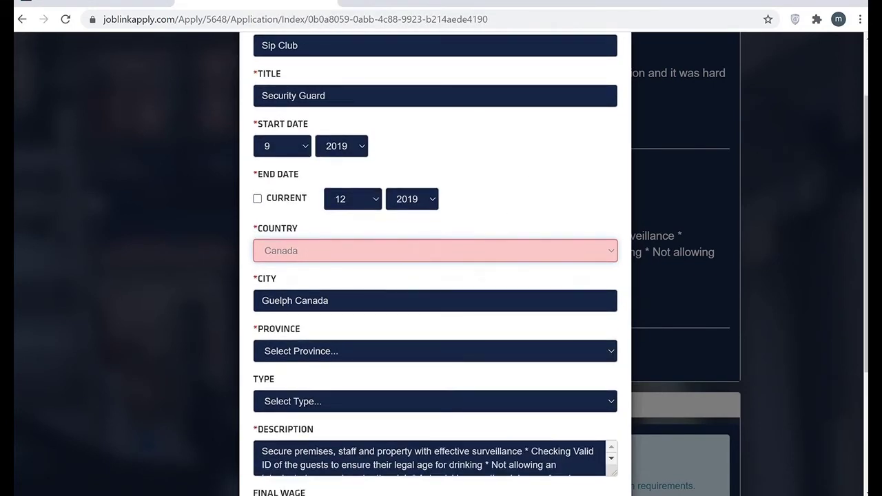
pyautogui.scroll(-1, 435, 275)
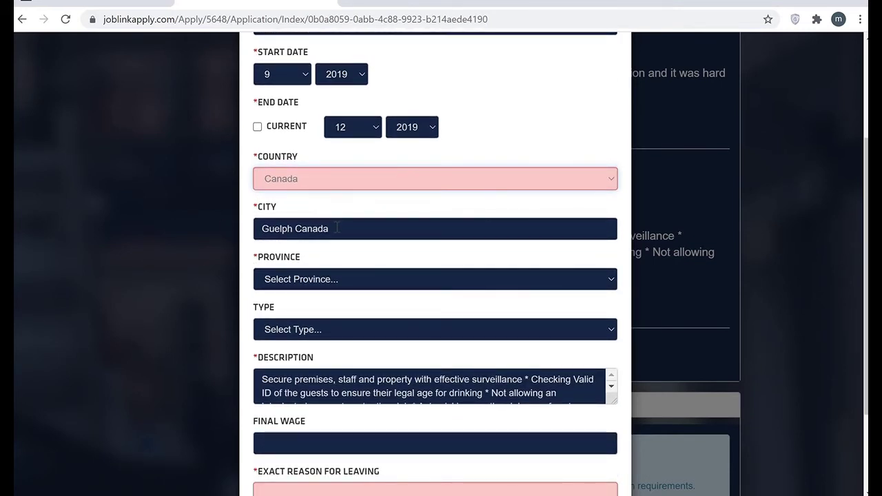
pyautogui.moveTo(337, 228); pyautogui.dragTo(298, 228)
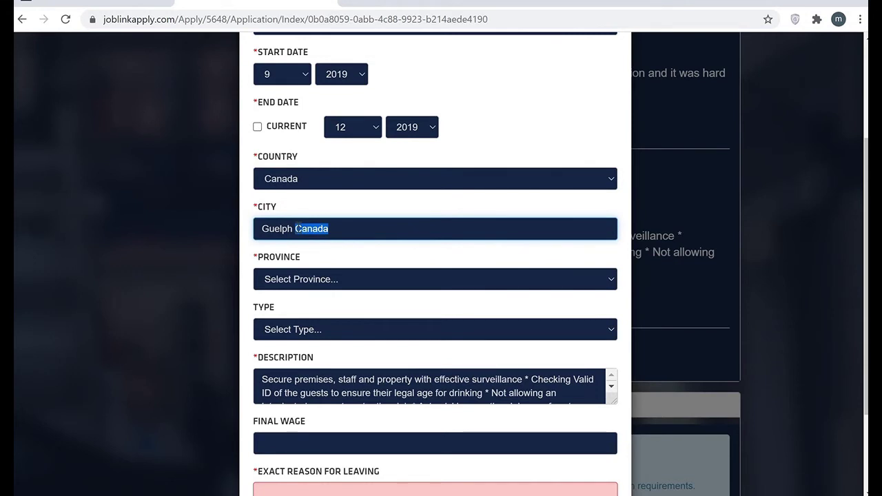
pyautogui.press('BackSpace')
pyautogui.click(337, 284)
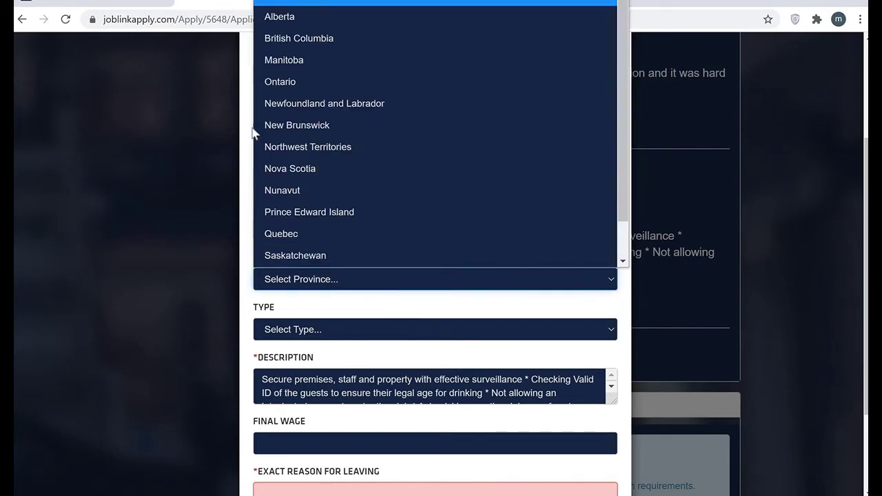
pyautogui.scroll(-1, 296, 84)
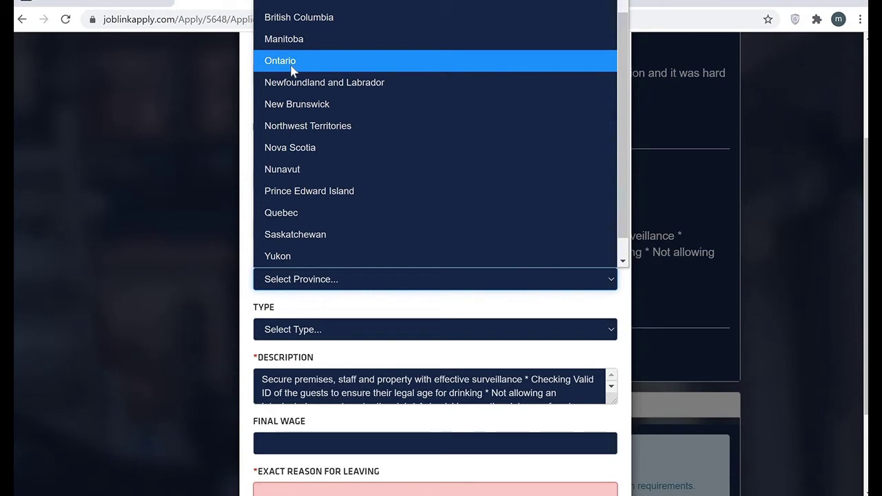
pyautogui.click(290, 64)
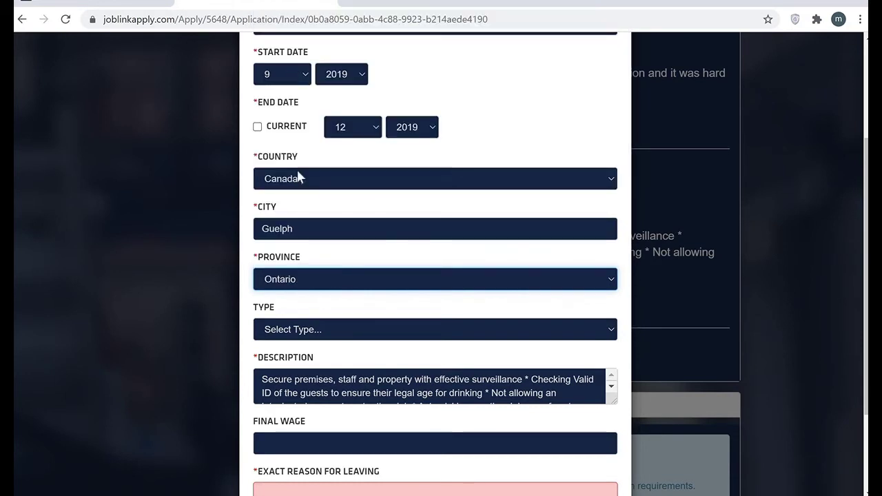
# Set the Sip Club job's employment type to Part-Time and its final wage to $16.00
pyautogui.click(323, 332)
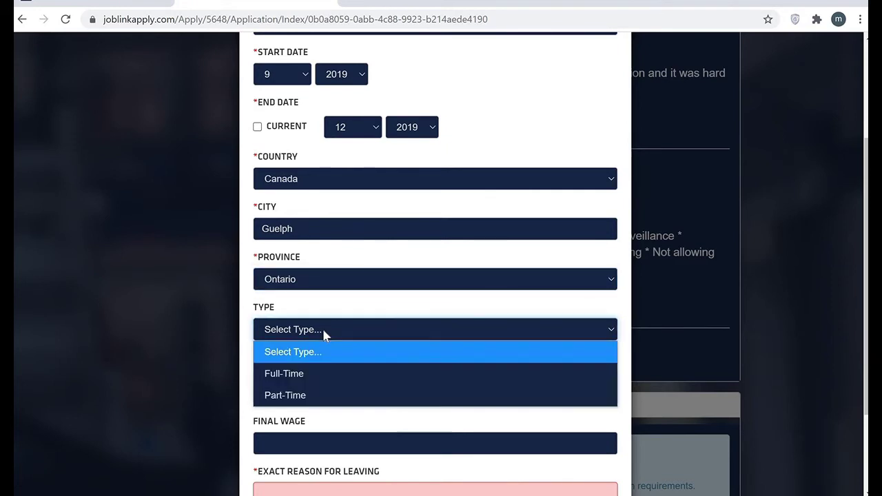
pyautogui.click(292, 401)
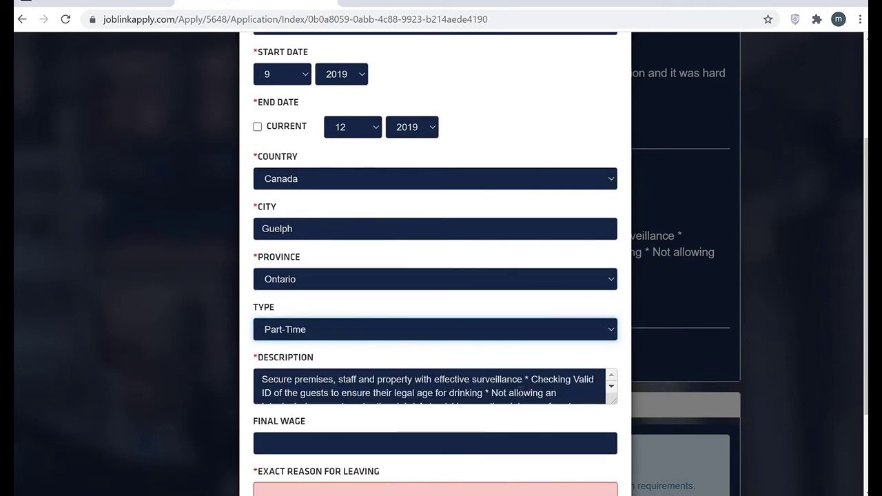
pyautogui.scroll(-1, 545, 389)
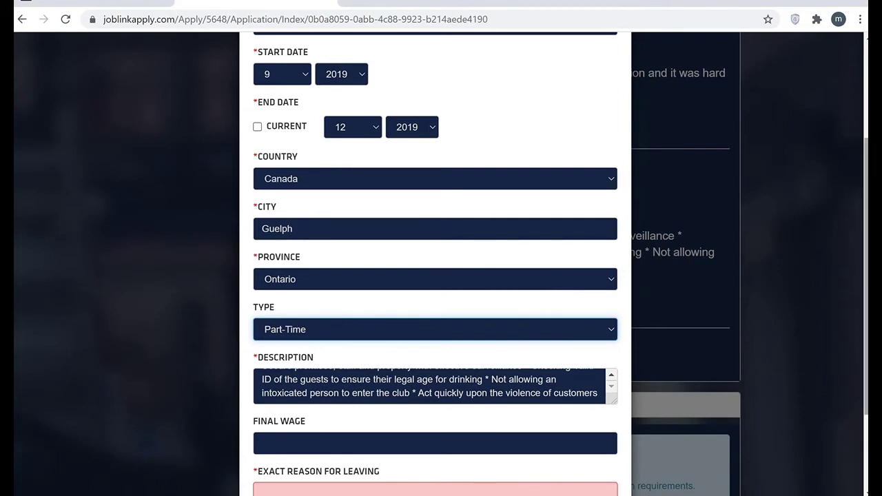
pyautogui.scroll(-2, 325, 338)
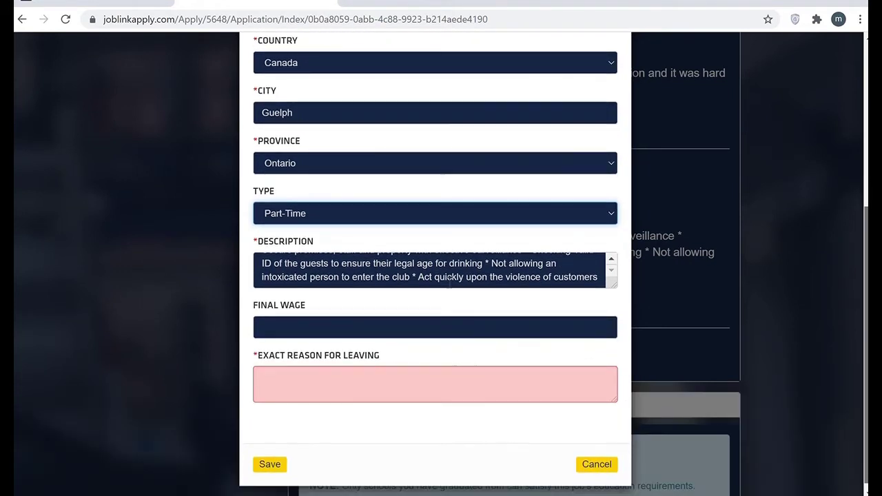
pyautogui.click(314, 333)
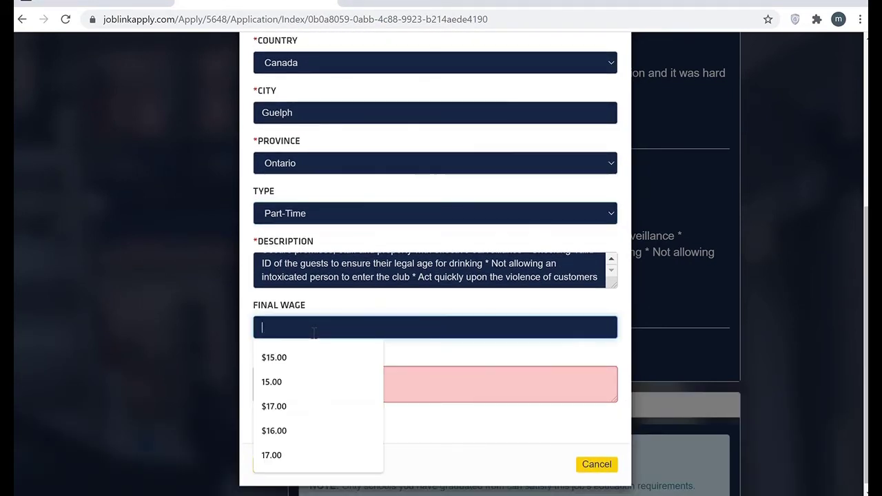
pyautogui.click(286, 431)
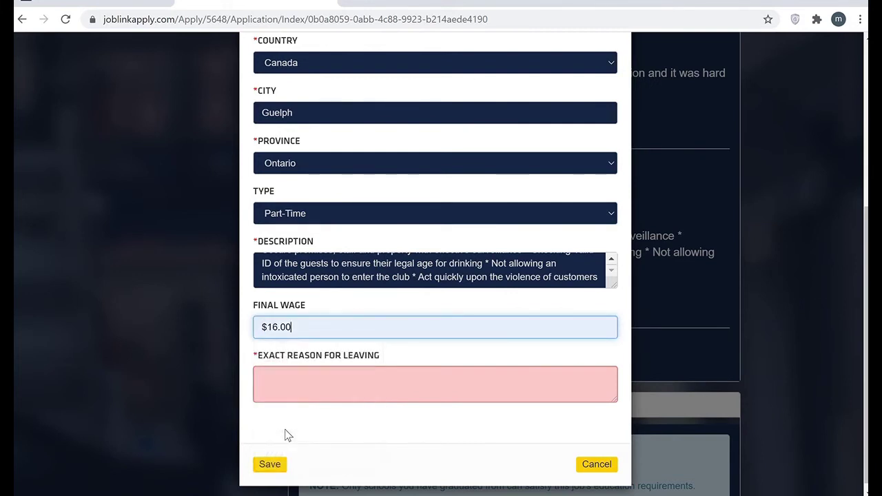
# Enter the leaving reason "I got job with higher pay rate." and save the Sip Club job
pyautogui.click(275, 378)
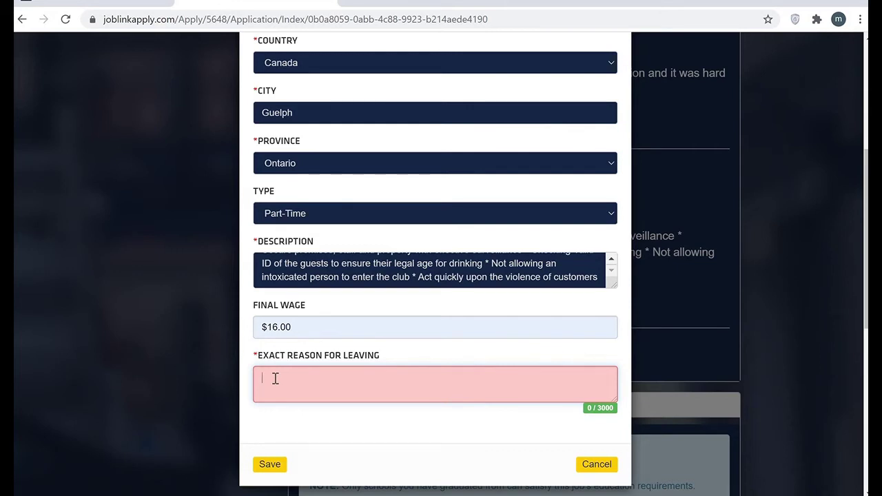
pyautogui.write('I')
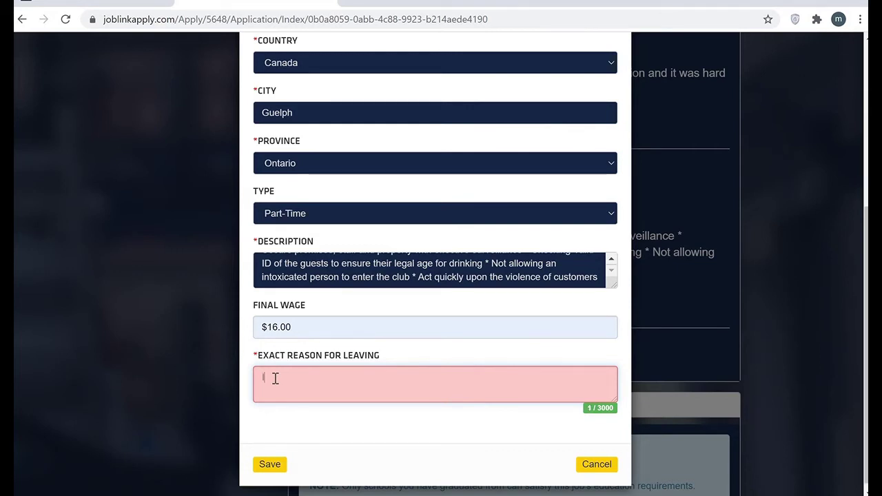
pyautogui.write(' got')
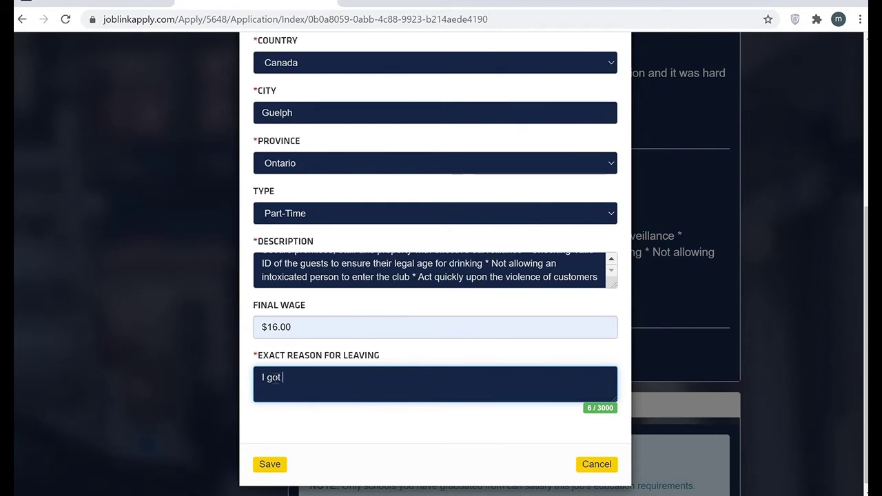
pyautogui.write(' job with high')
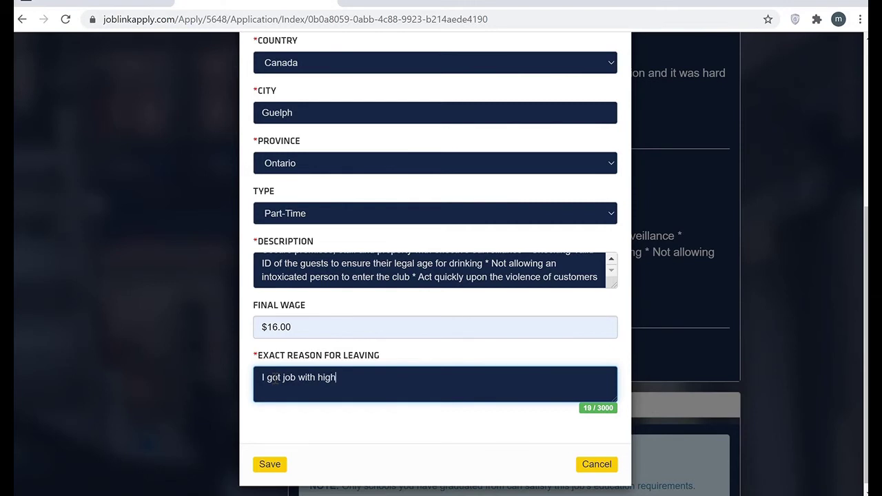
pyautogui.write('er pa')
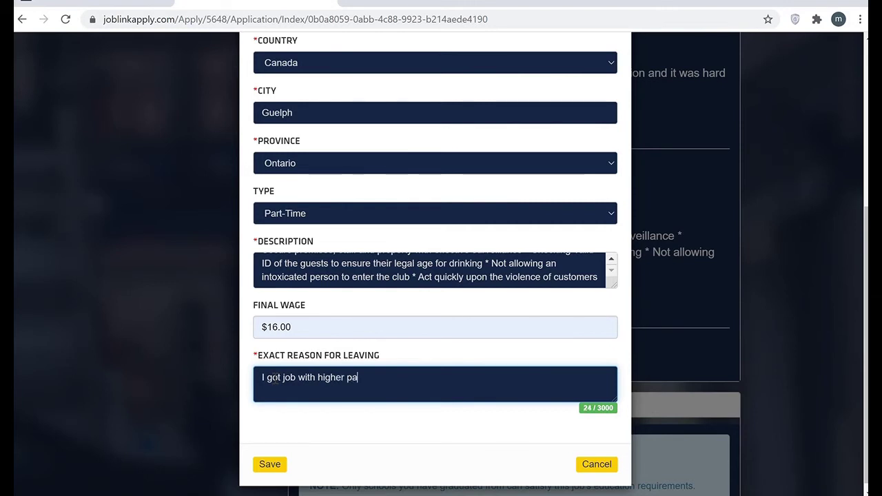
pyautogui.write('y rate.')
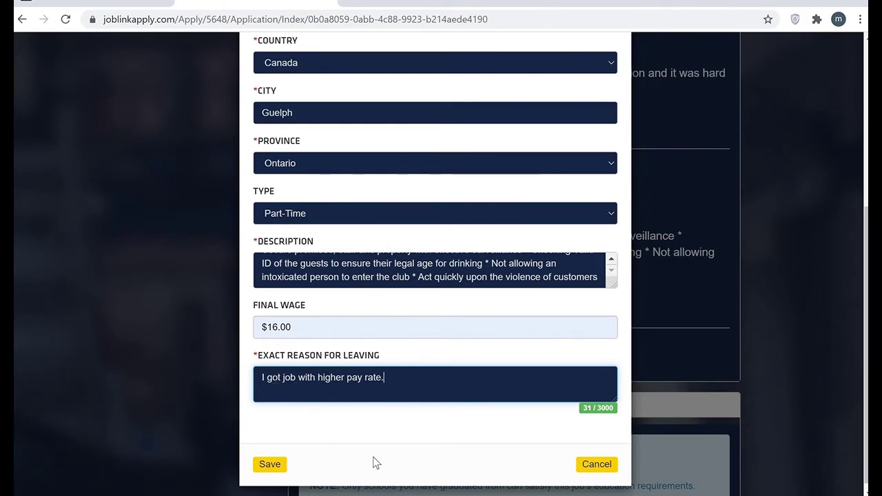
pyautogui.click(270, 464)
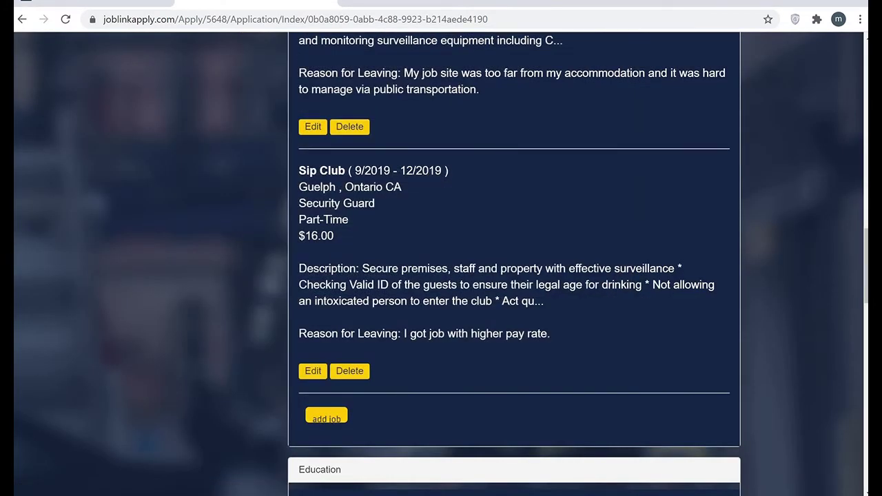
# Answer Yes to whether any of the position's education requirements are met
pyautogui.scroll(-5, 422, 244)
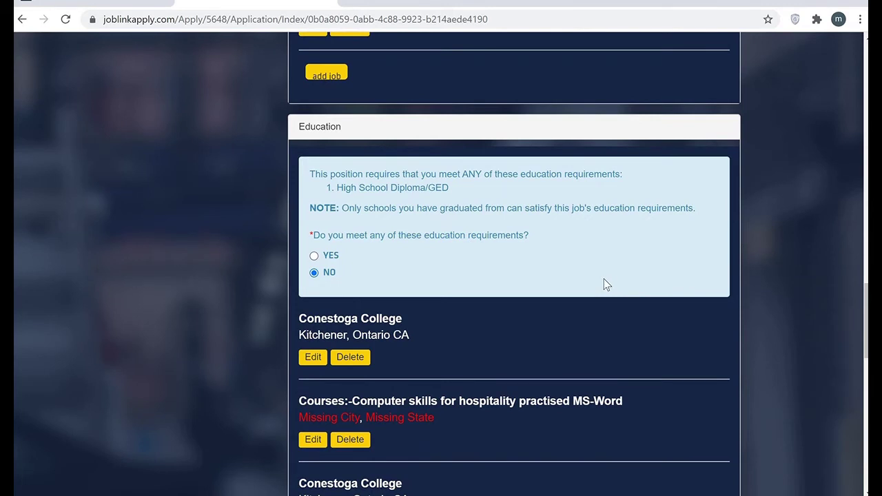
pyautogui.scroll(-1, 271, 175)
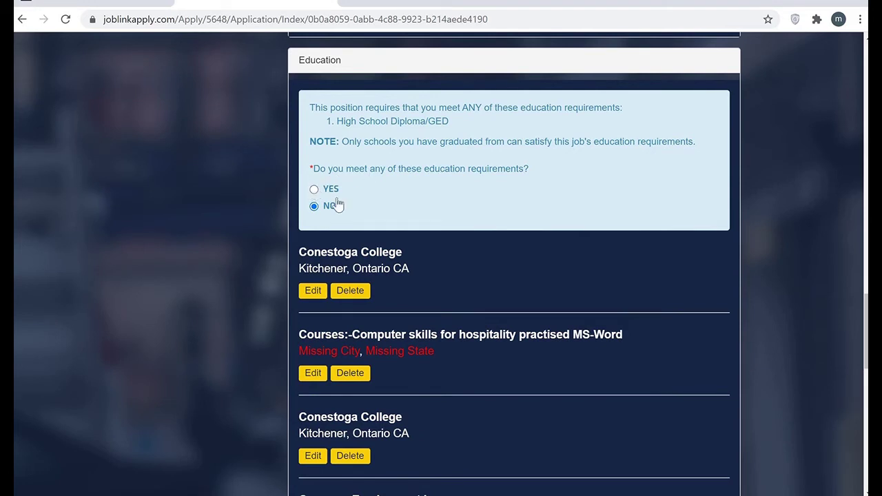
pyautogui.click(314, 189)
# Review the first Conestoga College school entry, keep its degree or diploma as Other, and save it
pyautogui.scroll(-3, 425, 278)
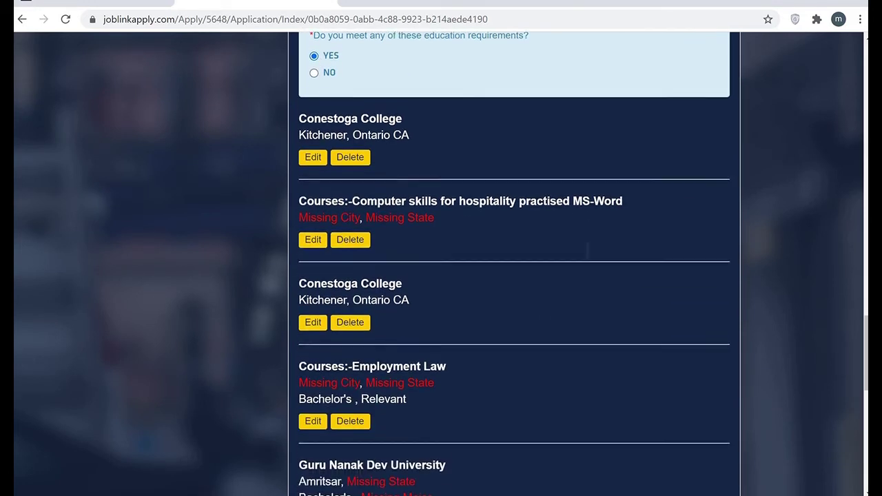
pyautogui.click(315, 157)
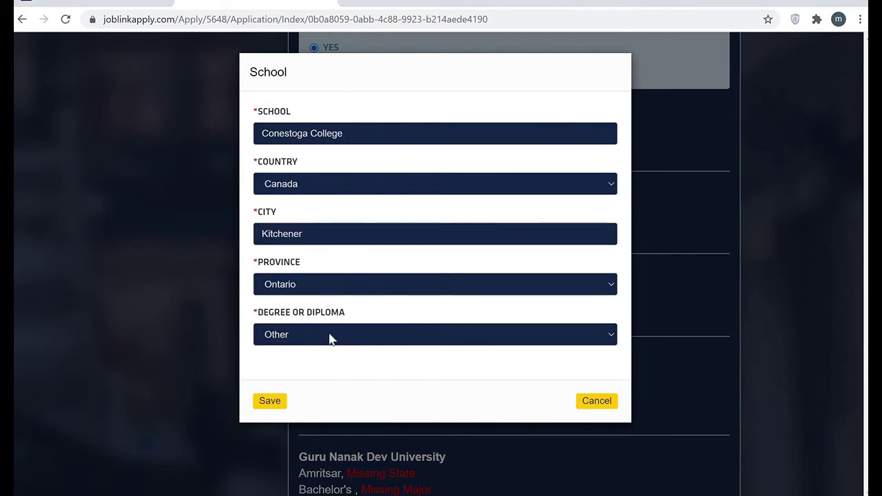
pyautogui.click(391, 337)
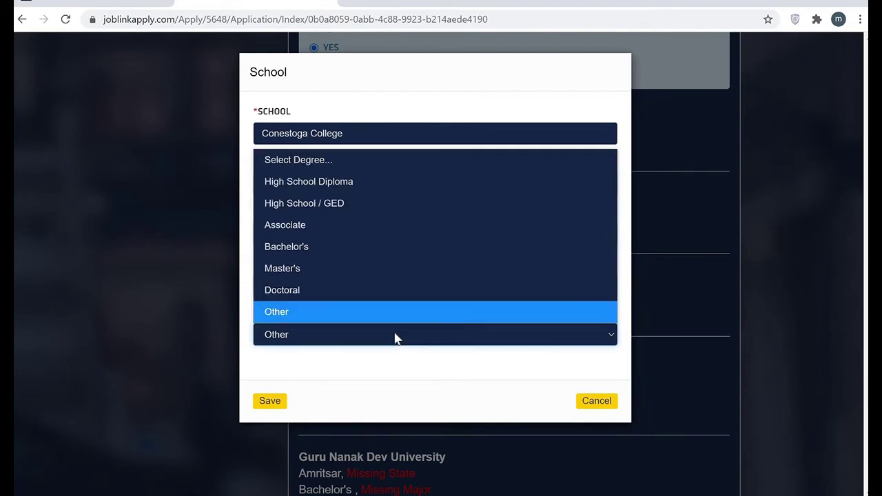
pyautogui.click(329, 335)
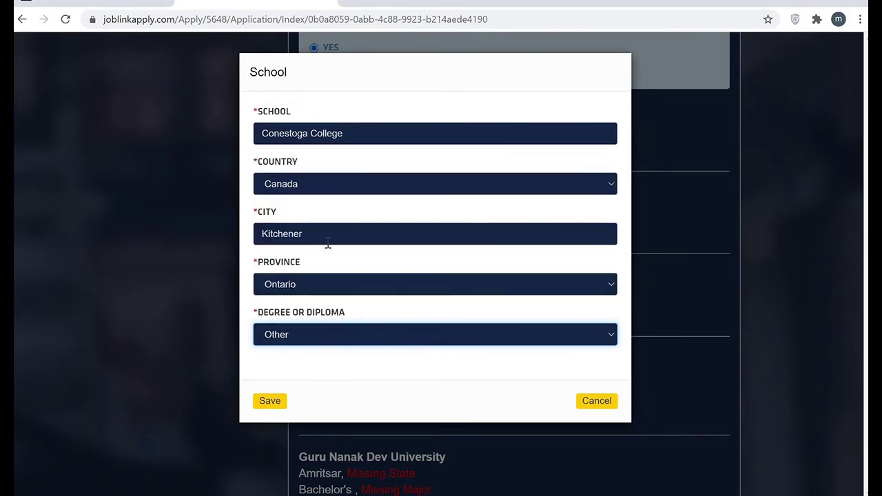
pyautogui.click(270, 402)
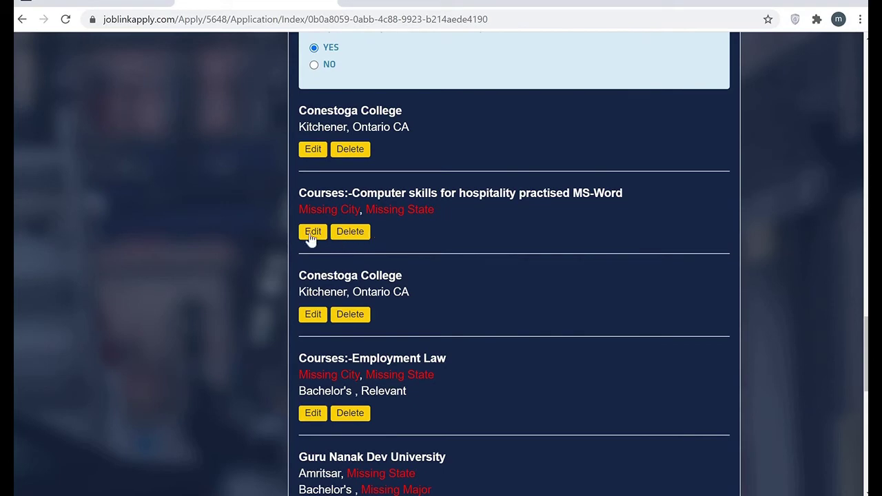
# Delete the MS-Word computer skills courses entry and the second Conestoga College entry from the education section
pyautogui.click(354, 233)
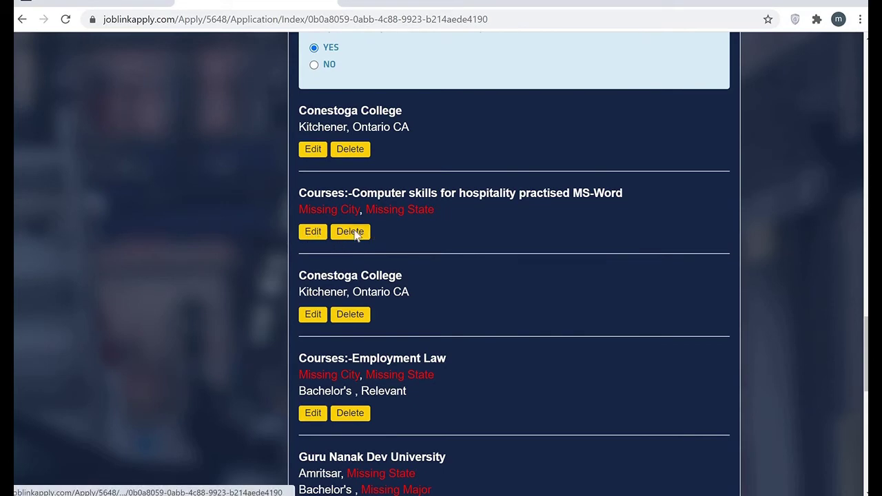
pyautogui.click(557, 184)
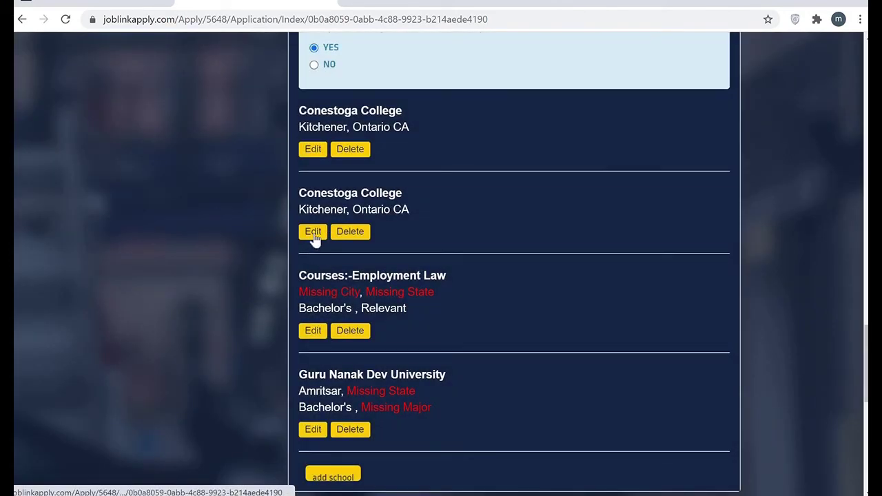
pyautogui.click(314, 233)
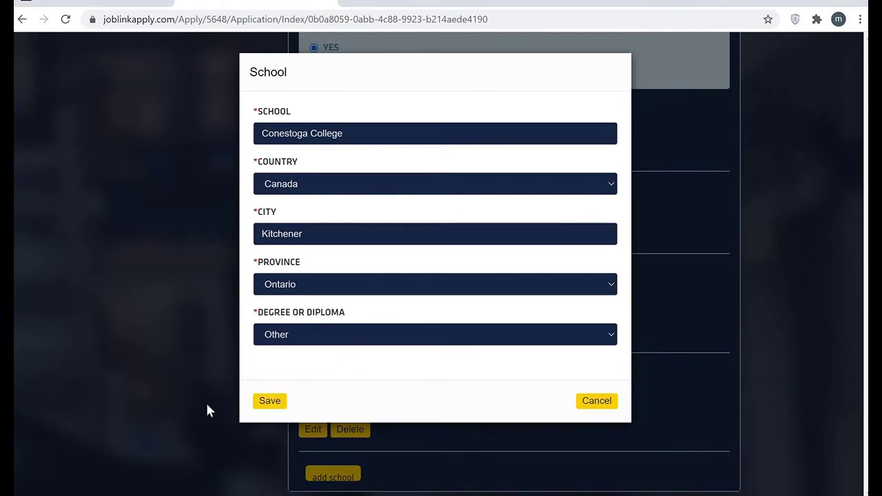
pyautogui.click(273, 401)
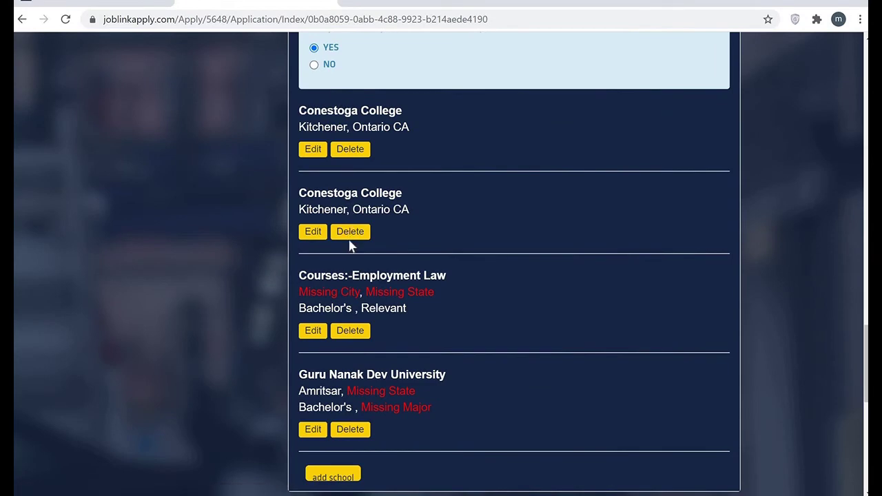
pyautogui.click(356, 237)
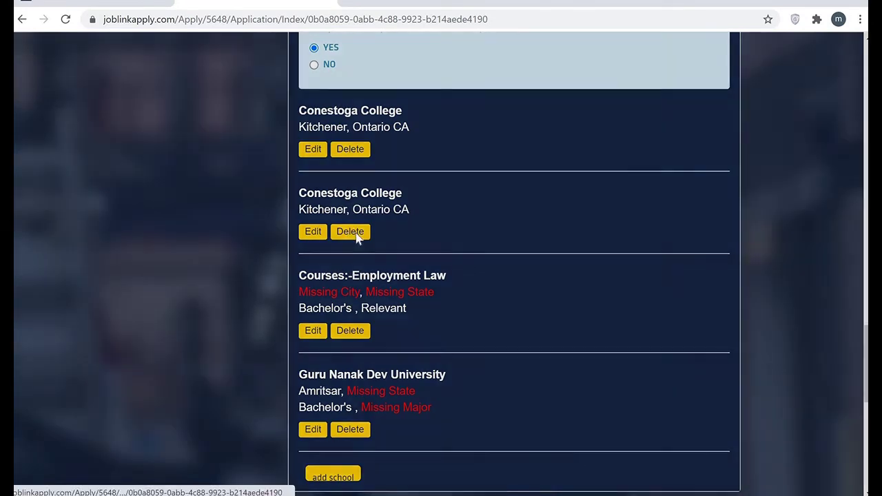
pyautogui.click(555, 186)
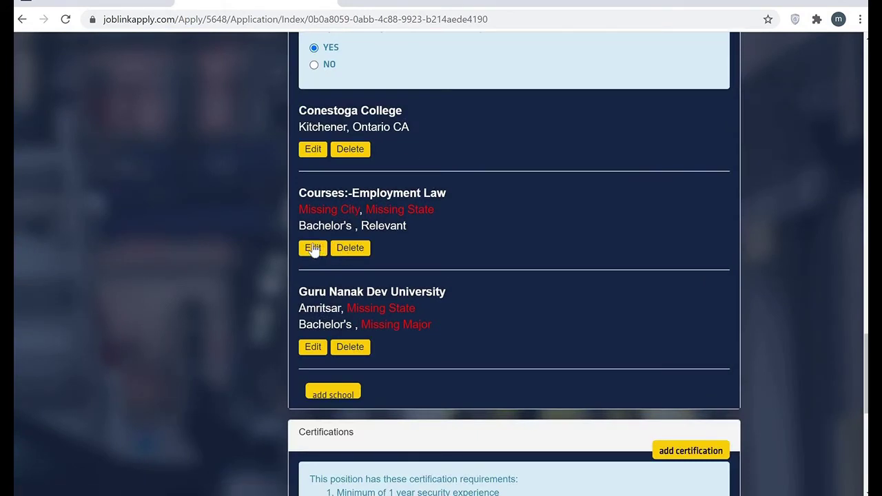
# Delete the "Courses:-Employment Law" entry from the education section and confirm its removal
pyautogui.click(352, 249)
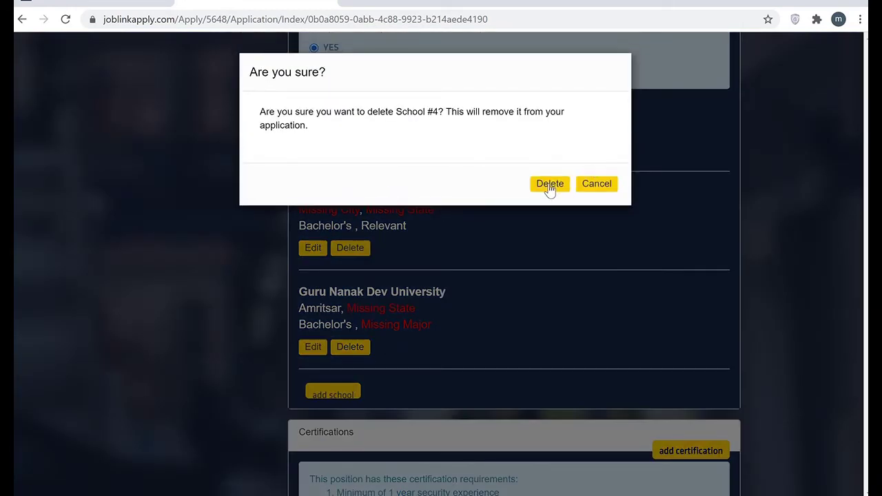
pyautogui.click(549, 184)
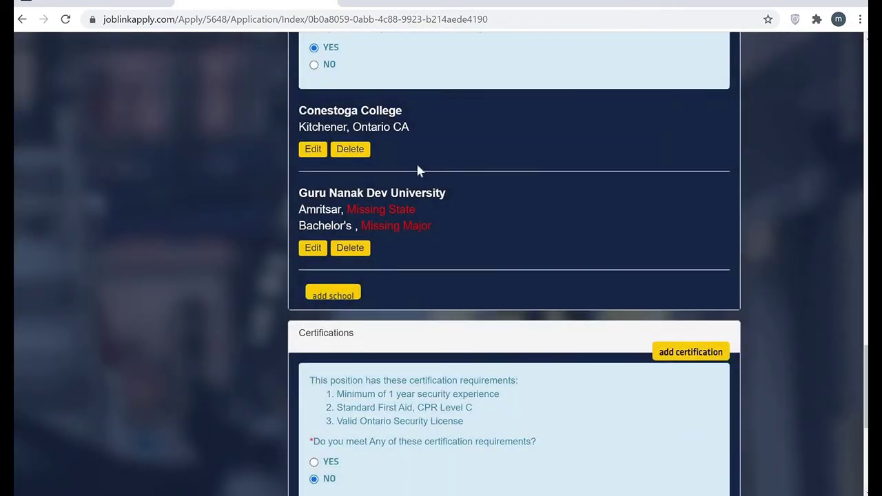
# Edit the Guru Nanak Dev University entry, setting its country to India and its region to Punjab
pyautogui.click(314, 249)
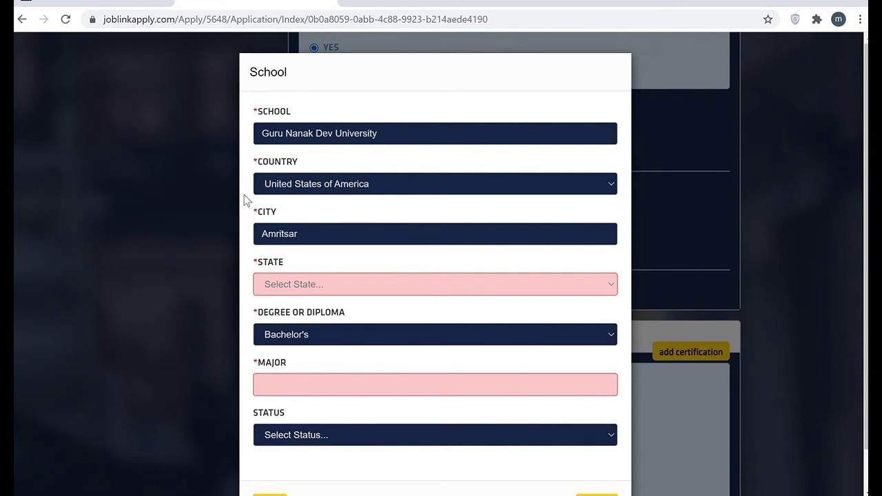
pyautogui.click(400, 184)
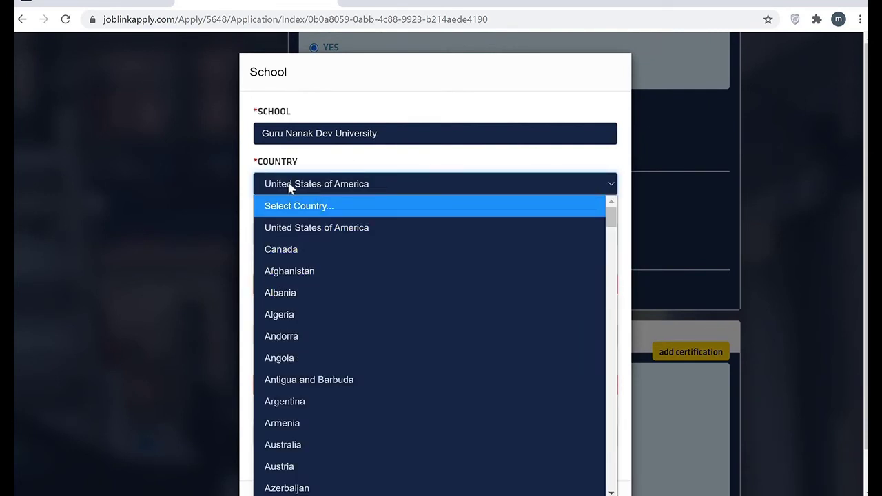
pyautogui.write('i')
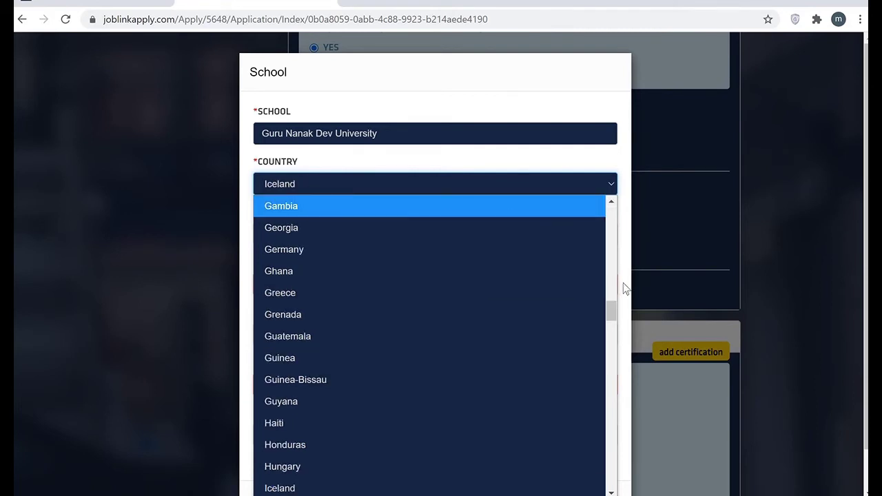
pyautogui.moveTo(610, 293); pyautogui.dragTo(621, 469)
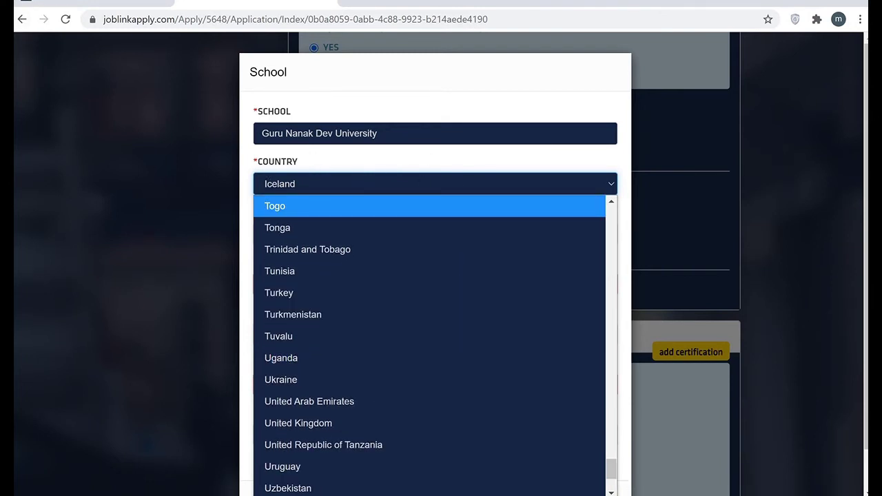
pyautogui.click(137, 40)
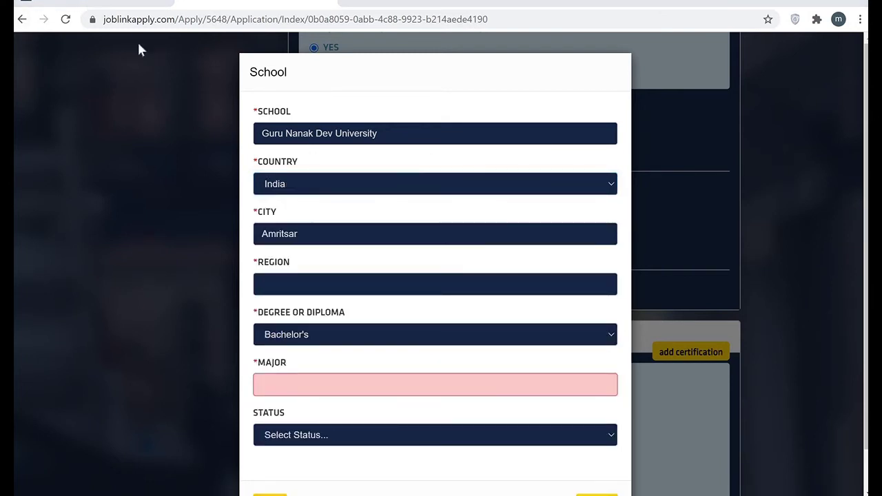
pyautogui.click(328, 238)
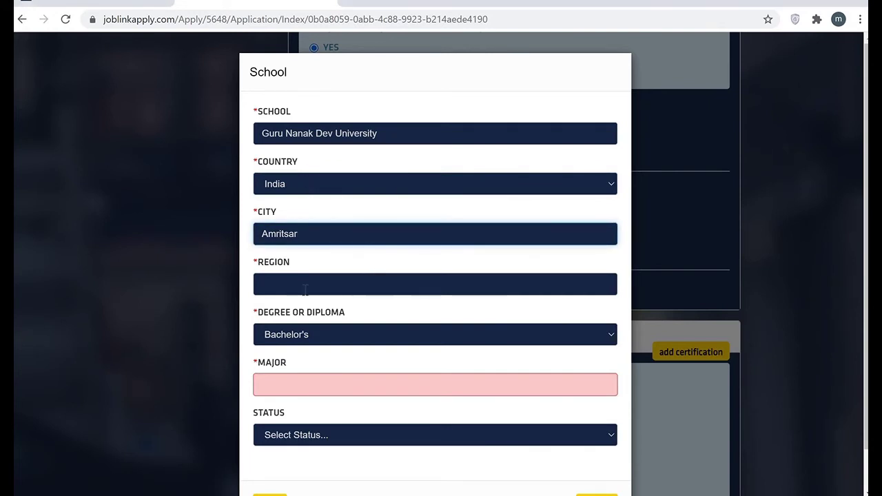
pyautogui.click(305, 291)
pyautogui.click(292, 316)
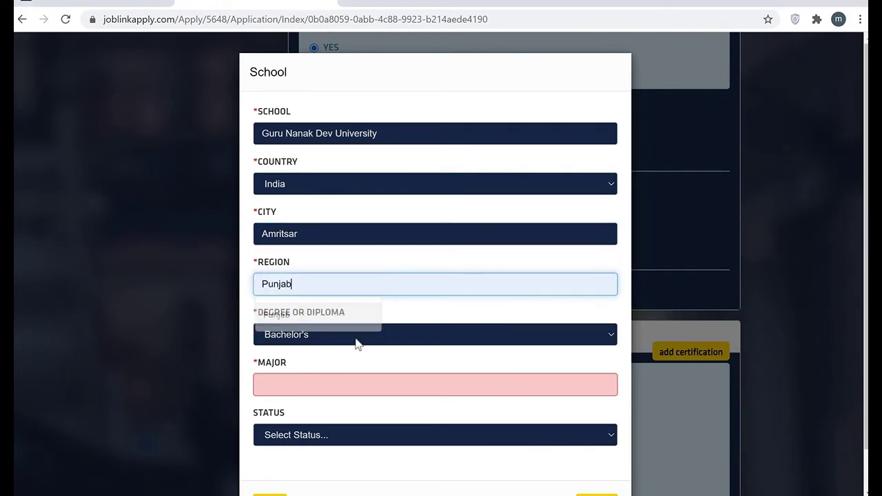
# Set the university entry's major to Bachelor of Arts and its status to Graduated, and save the school
pyautogui.click(298, 389)
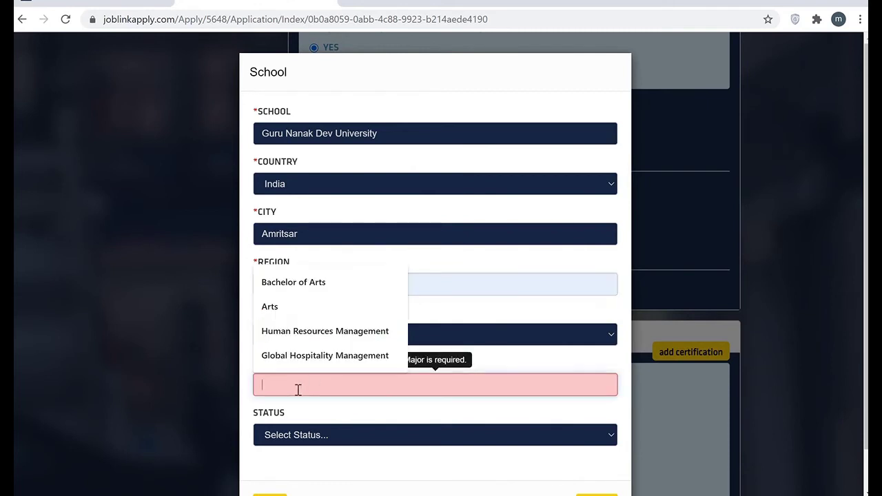
pyautogui.click(319, 288)
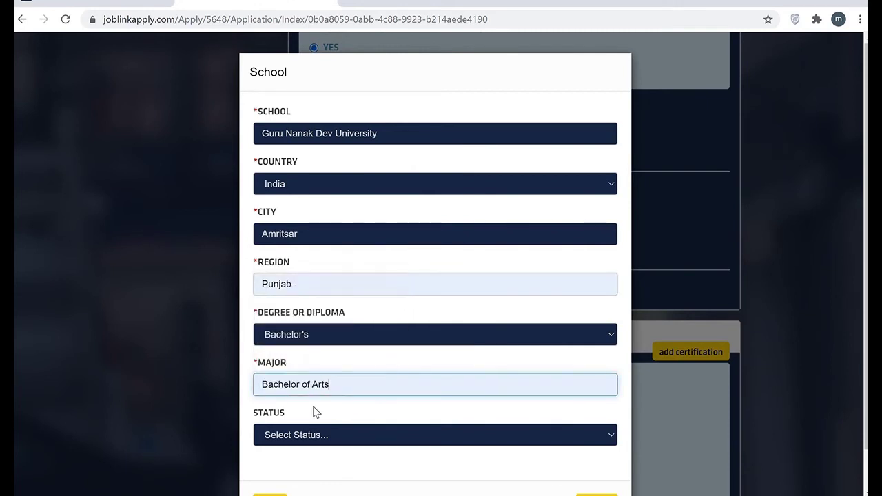
pyautogui.click(346, 444)
pyautogui.click(305, 370)
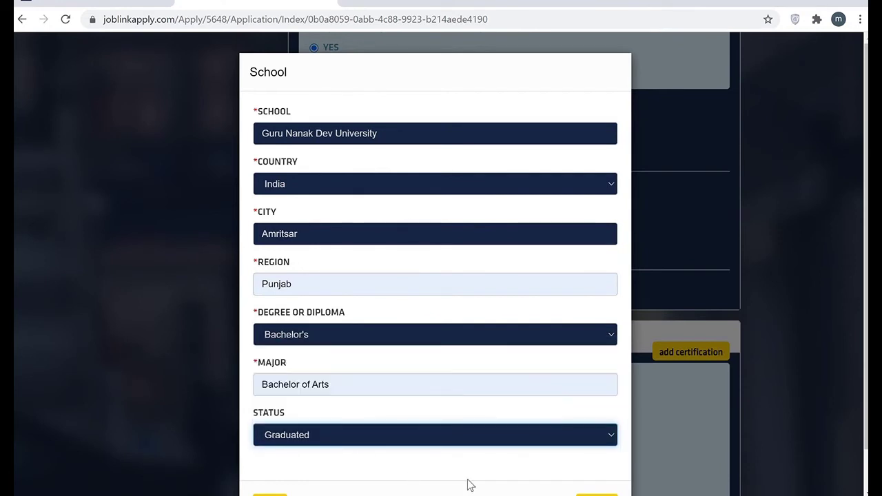
pyautogui.scroll(-1, 276, 483)
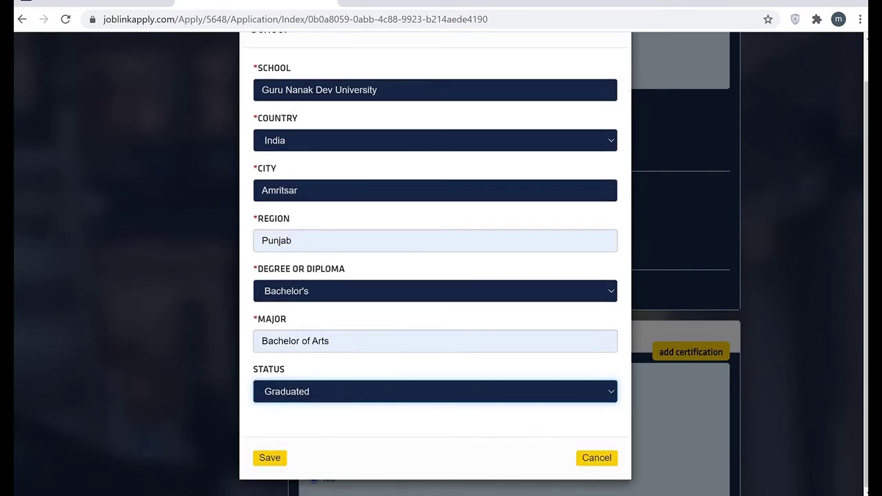
pyautogui.click(274, 462)
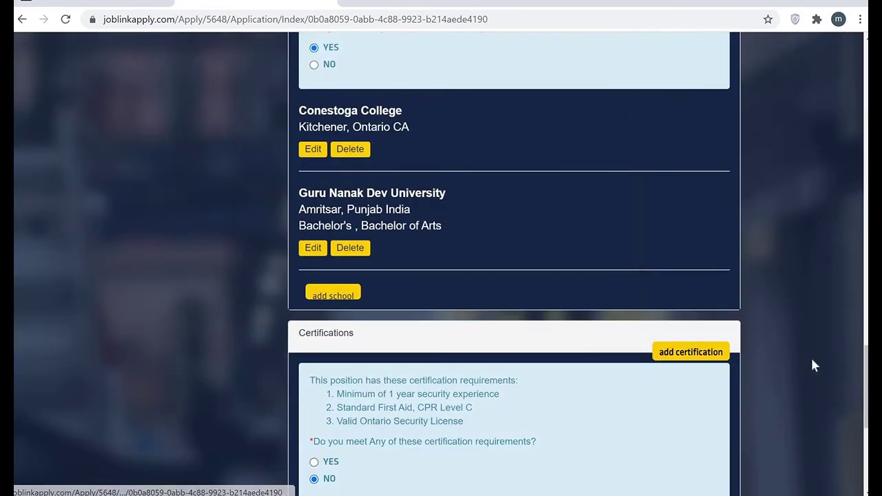
# Answer Yes to whether any of the position's certification requirements are met
pyautogui.scroll(-4, 514, 275)
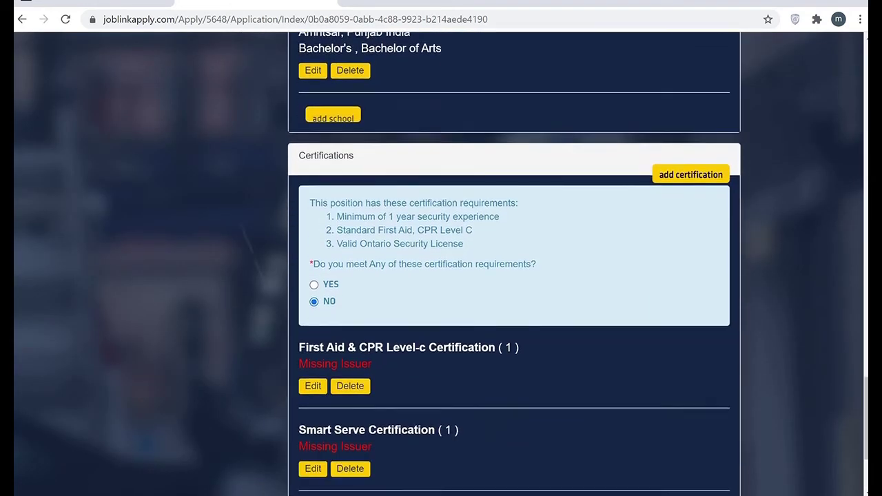
pyautogui.scroll(-1, 388, 218)
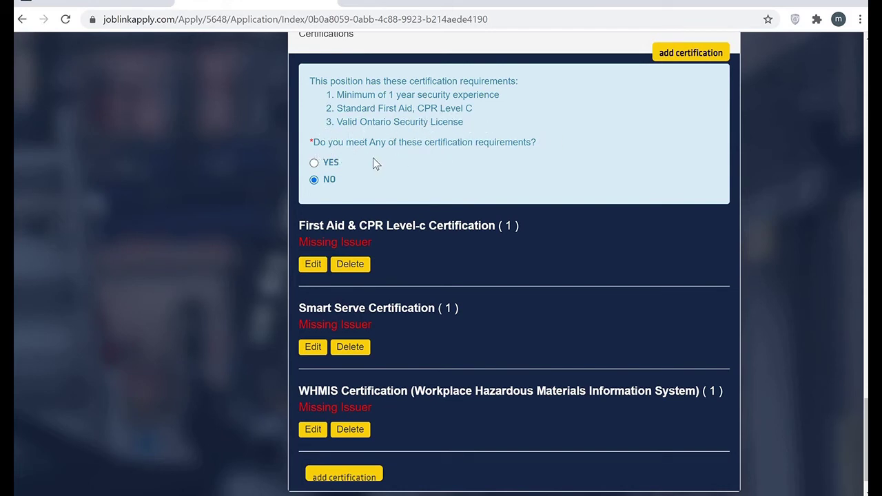
pyautogui.click(314, 164)
# Complete the First Aid & CPR Level- C certification with issuer Red Cross, its license number, year 2019 and expiration 11/23/2022, and save it
pyautogui.click(311, 267)
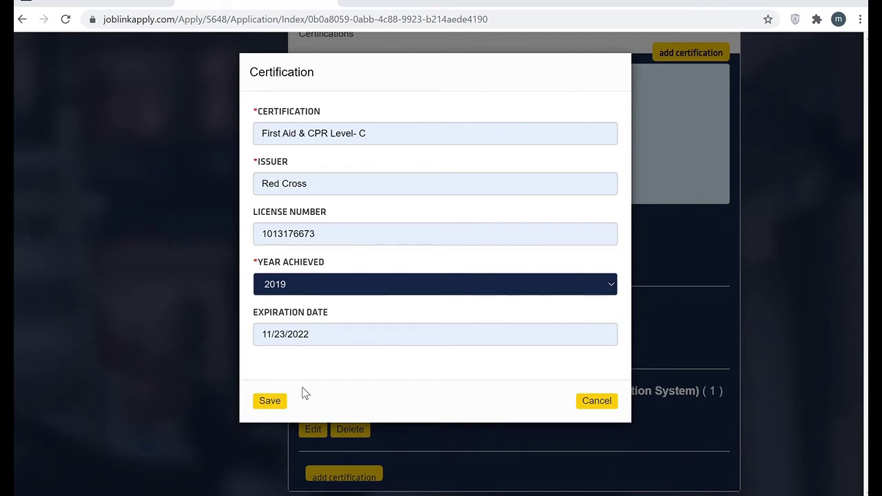
pyautogui.click(272, 403)
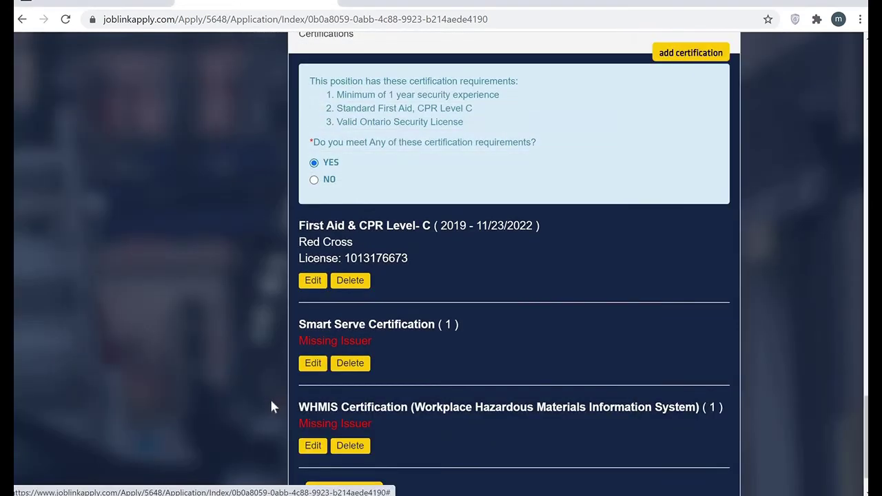
# Complete and save the Smart Serve certification with issuer The Alcohol and Gaming Commission of Ontario, its license number, year 2020 and expiration 11/23/2021
pyautogui.click(316, 366)
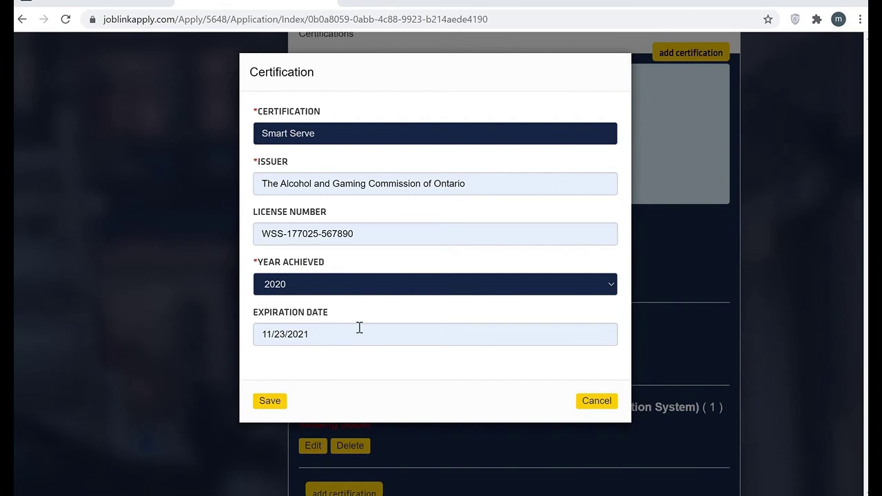
pyautogui.click(270, 401)
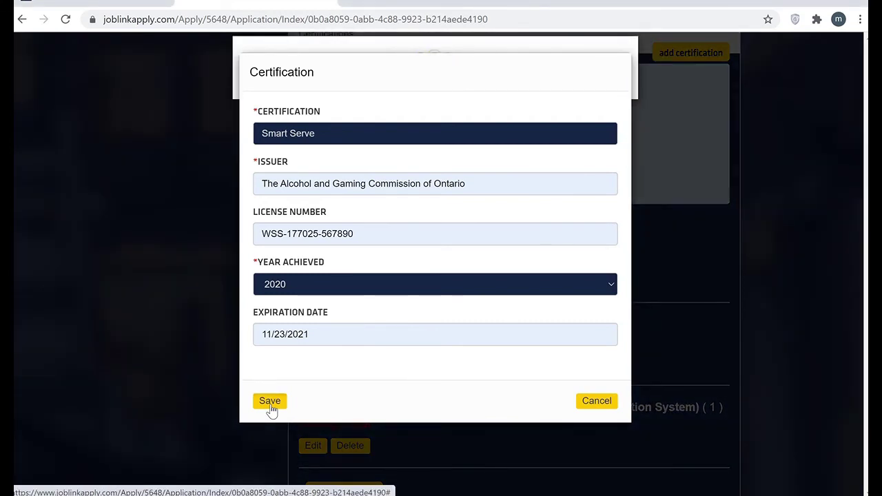
pyautogui.click(271, 401)
pyautogui.click(271, 401)
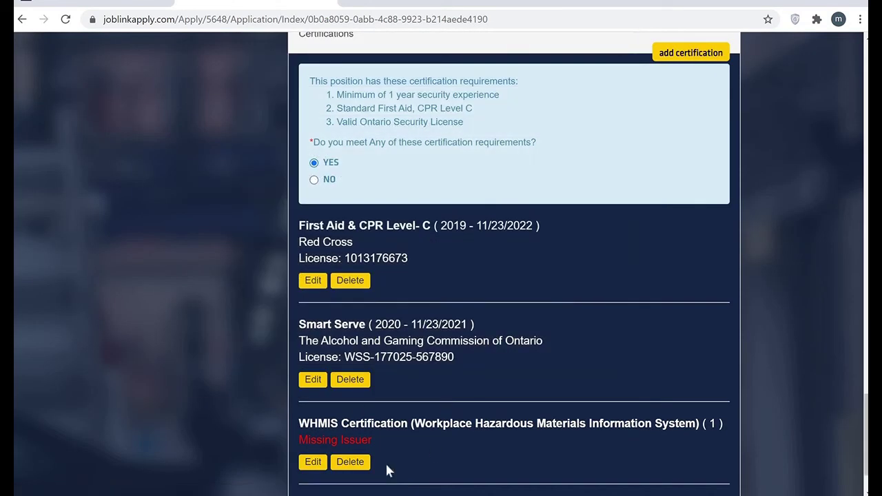
# Save the WHMIS certification with issuer The Ministry of Labour, its license number, year 2020 and expiration 11/23/2021, and continue to the questions
pyautogui.click(314, 468)
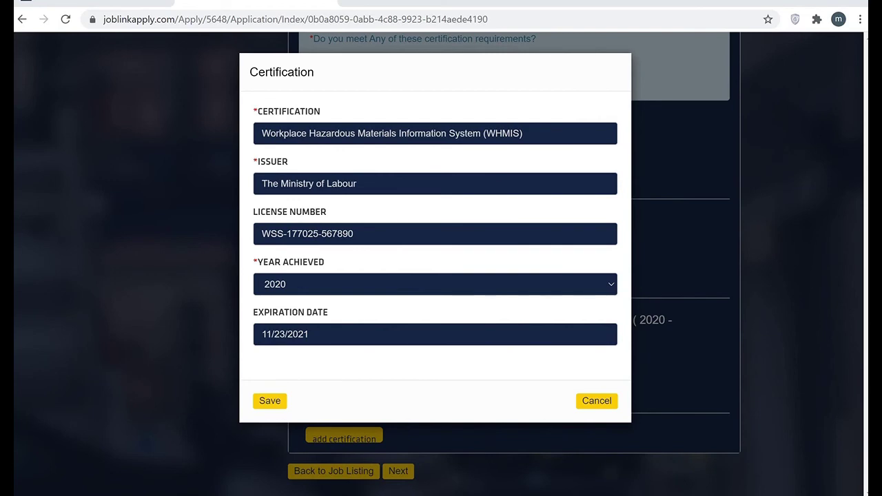
pyautogui.click(268, 405)
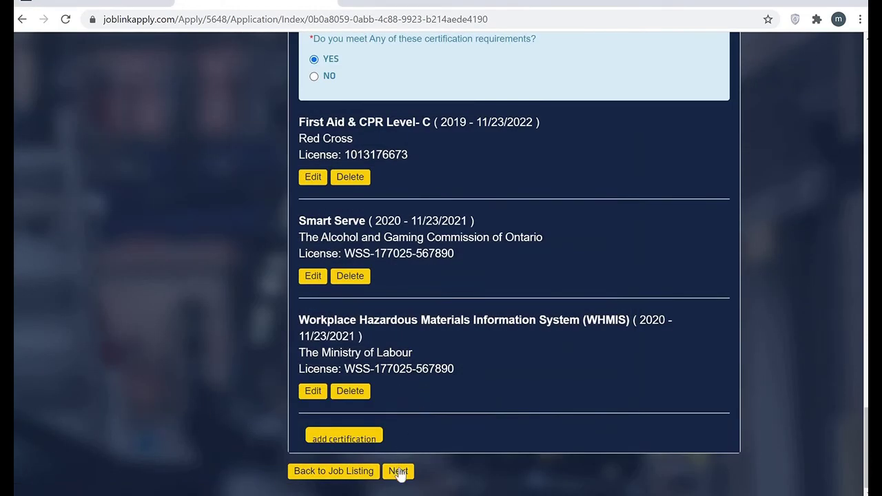
pyautogui.click(398, 471)
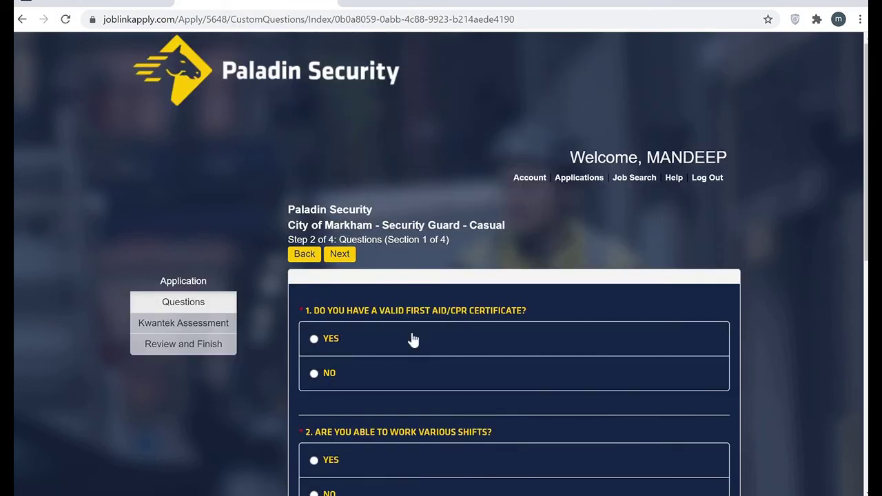
# Answer Yes to having a valid First Aid/CPR certificate and Yes to being able to work various shifts
pyautogui.click(369, 344)
pyautogui.scroll(-4, 369, 345)
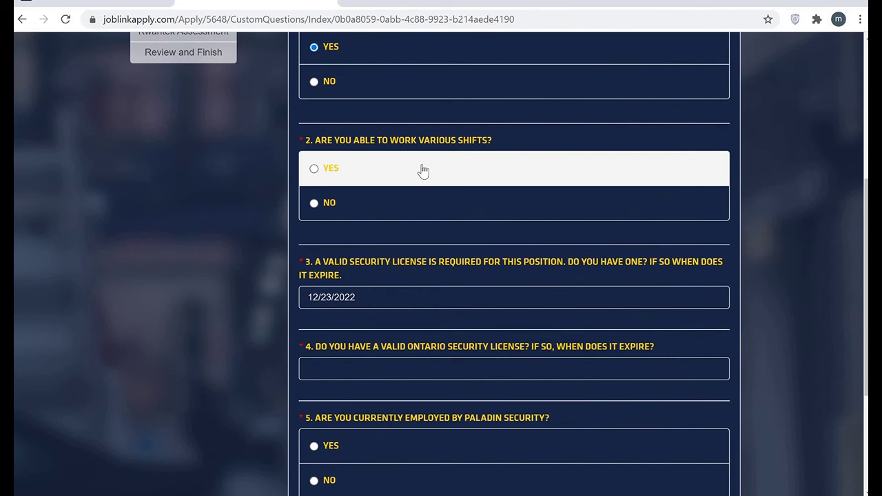
pyautogui.click(423, 171)
# Enter 12/23/2022 as the expiry date of the valid Ontario security license in question 4
pyautogui.scroll(-2, 423, 171)
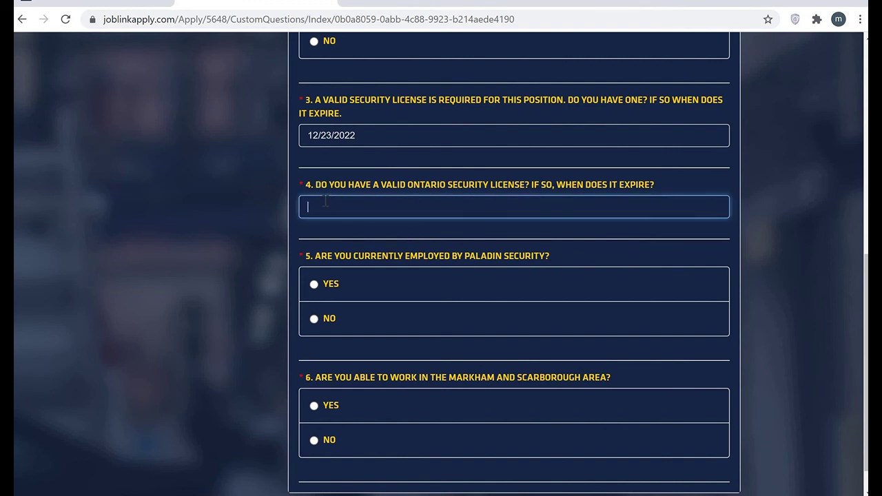
pyautogui.write('12/23/2022')
pyautogui.click(158, 77)
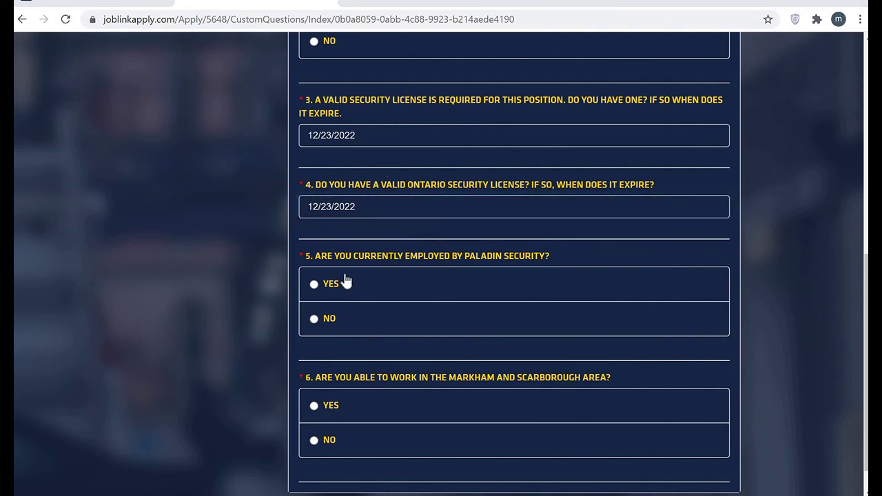
# Answer No to current Paladin Security employment and Yes to working in the Markham and Scarborough area, and continue to the following section
pyautogui.click(324, 279)
pyautogui.click(362, 318)
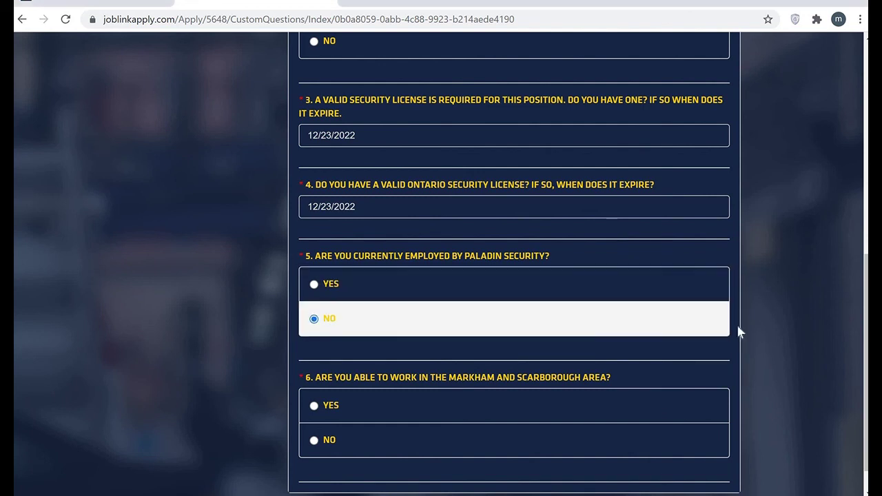
pyautogui.scroll(-1, 785, 356)
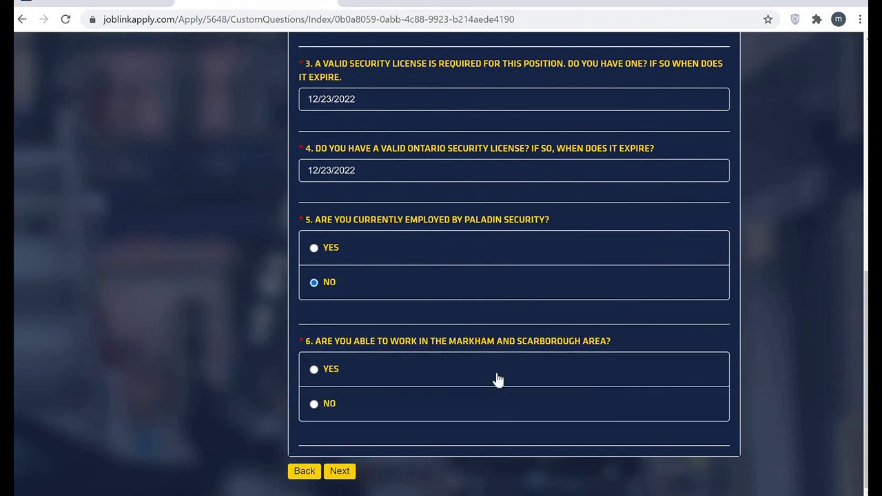
pyautogui.click(377, 377)
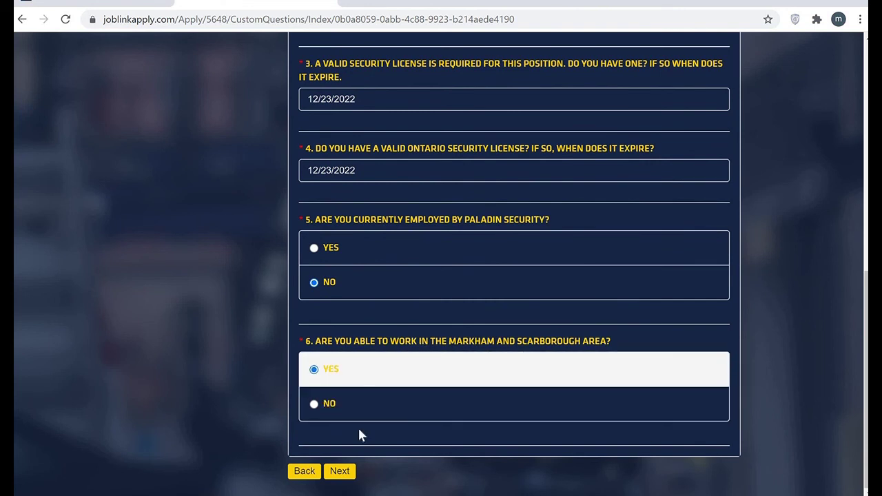
pyautogui.click(339, 472)
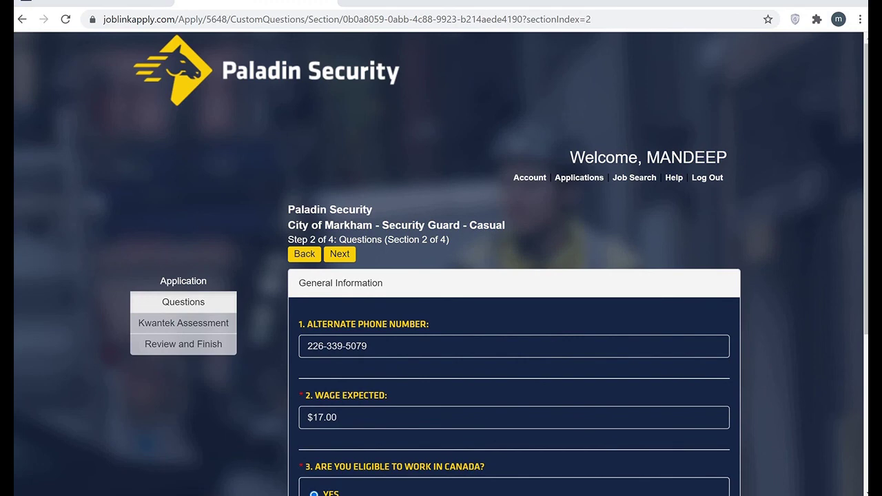
# Review the prefilled General Information answers, keep them, and continue to the Employment Information section
pyautogui.scroll(-2, 499, 264)
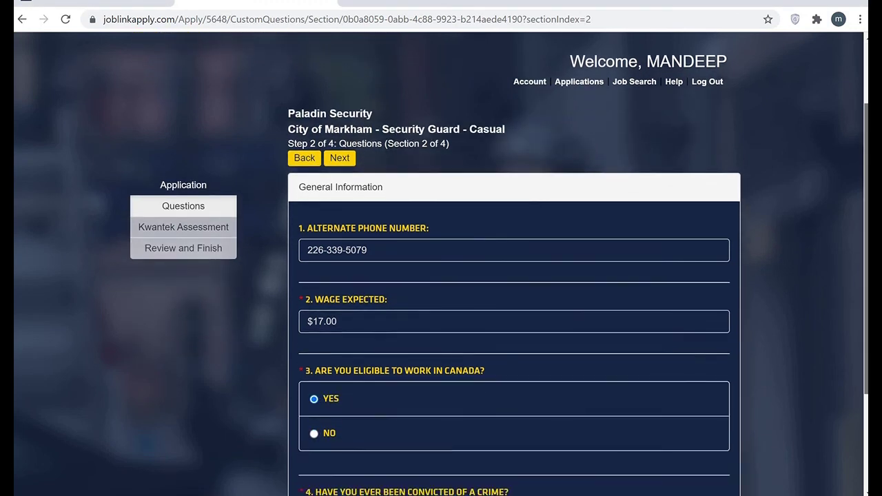
pyautogui.scroll(-2, 380, 119)
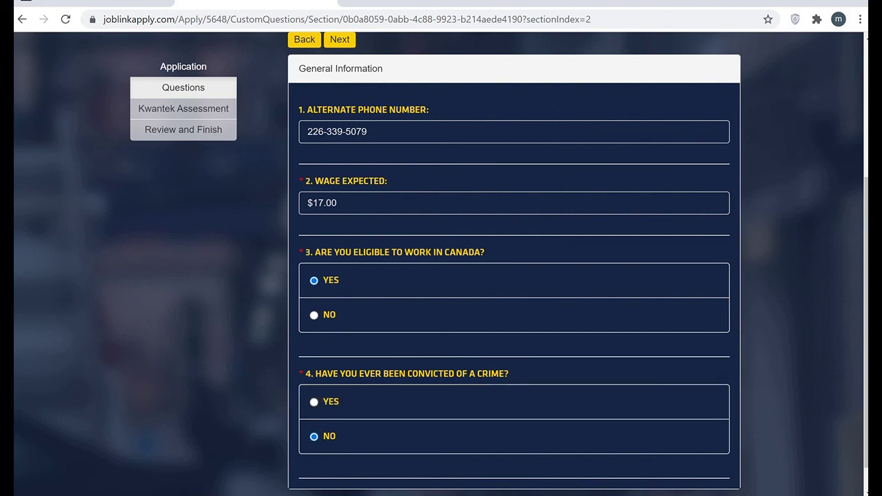
pyautogui.scroll(-1, 721, 464)
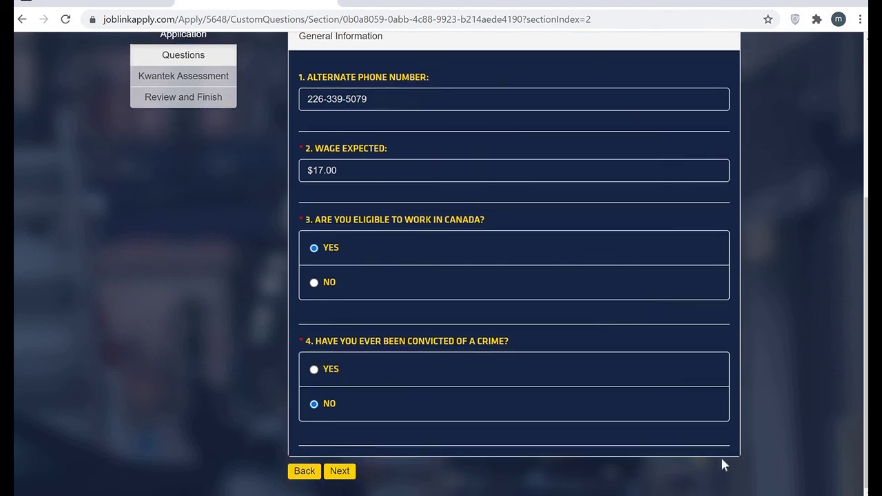
pyautogui.click(333, 477)
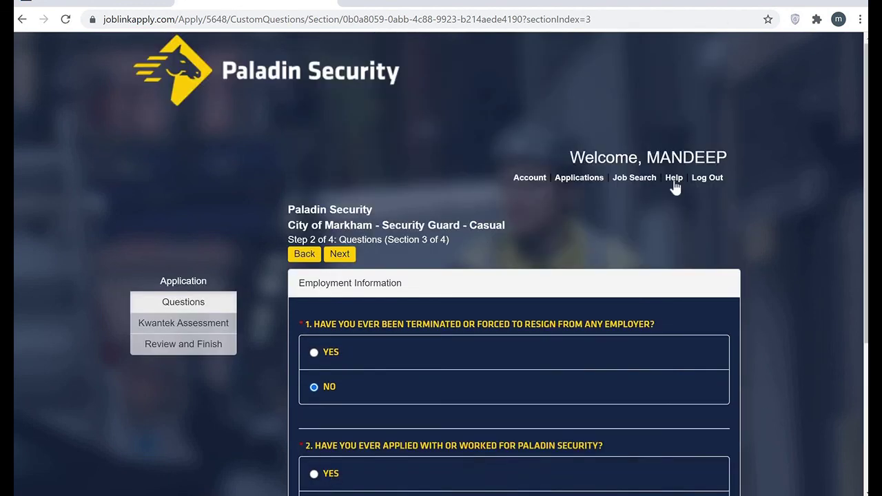
# Review the prefilled answers in the Employment Information section
pyautogui.scroll(-3, 409, 222)
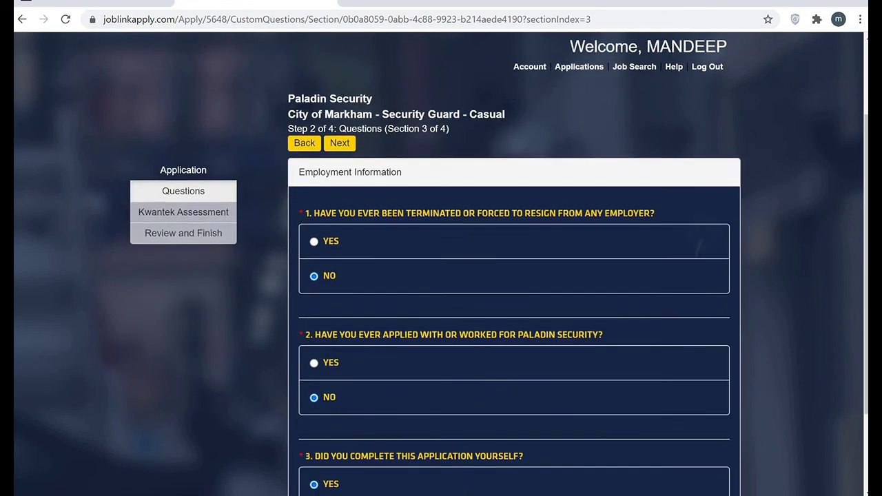